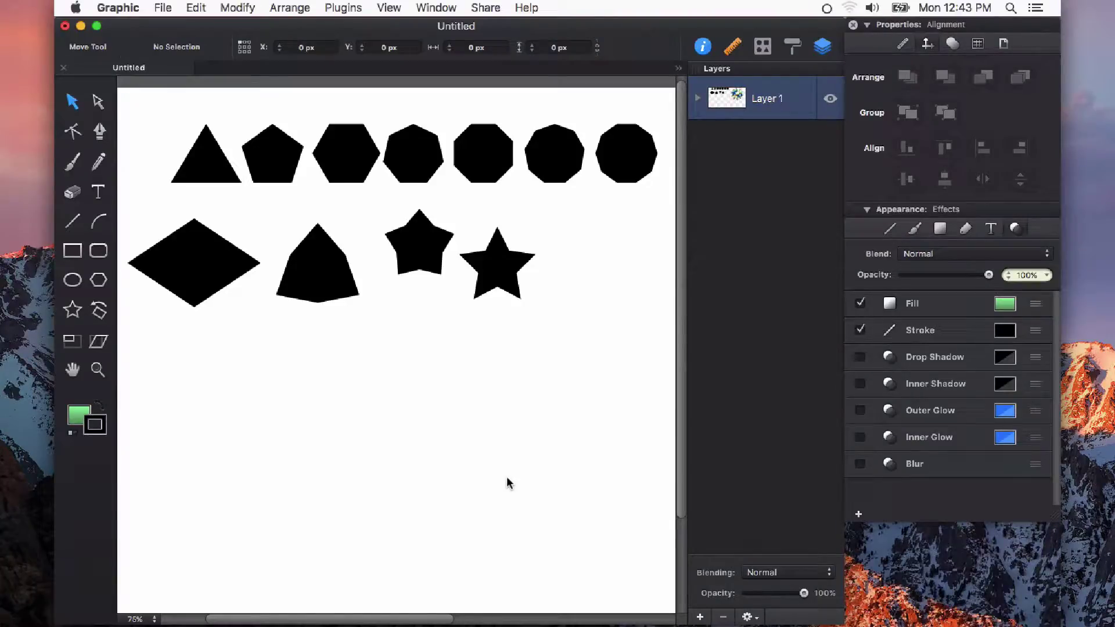
Select the Polygon tool for drawing regular polygons.
click(103, 288)
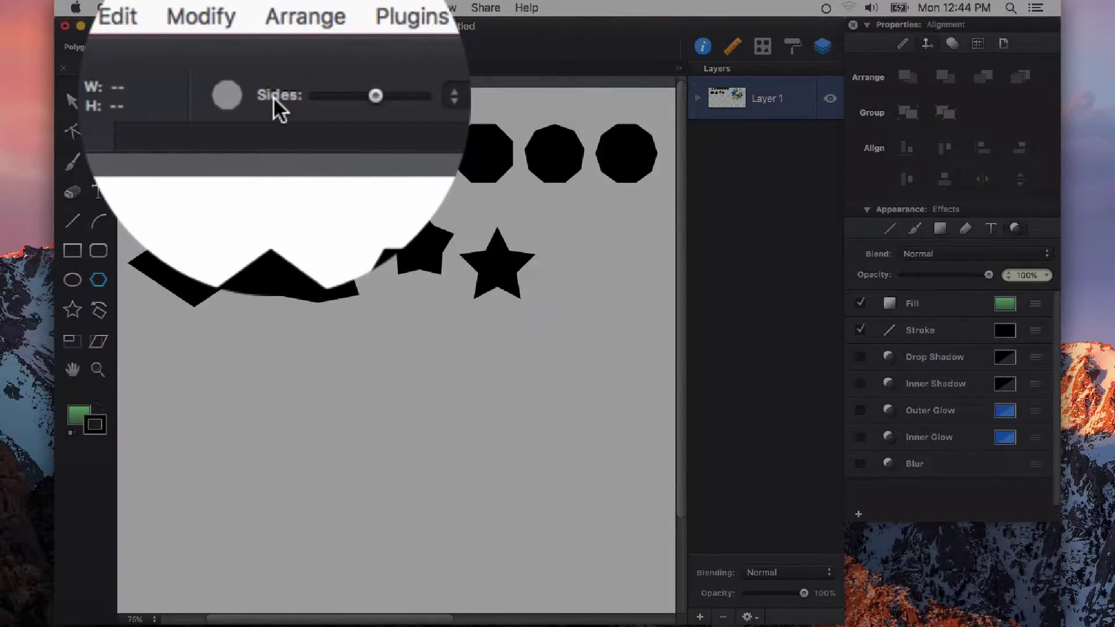
Set the Polygon tool's side count to 8 from the Sides list.
drag(365, 103, 364, 103)
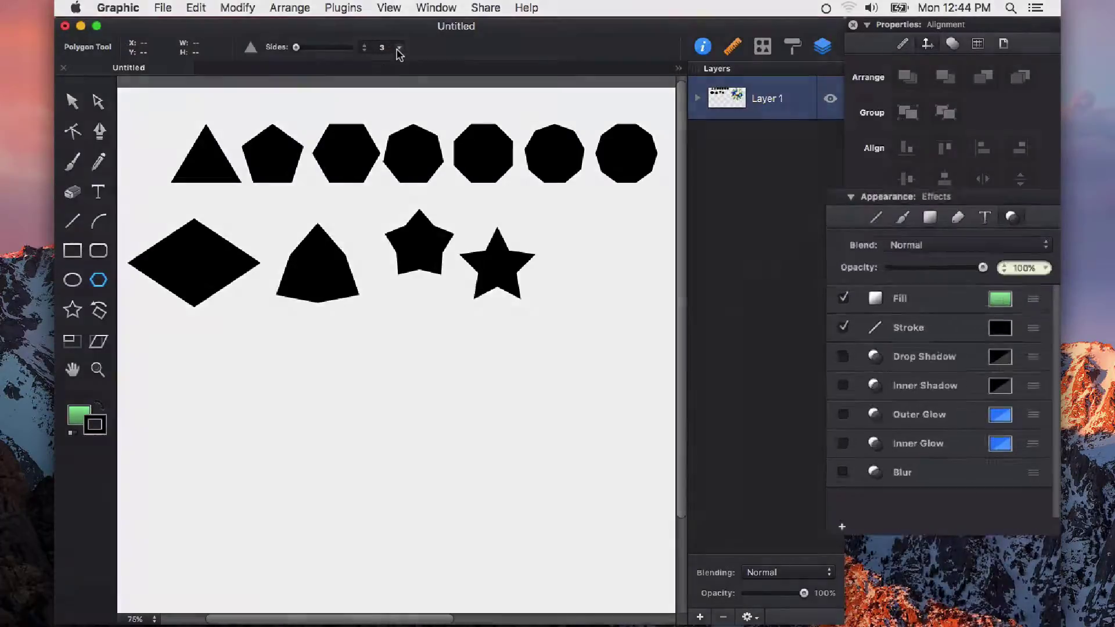
click(399, 50)
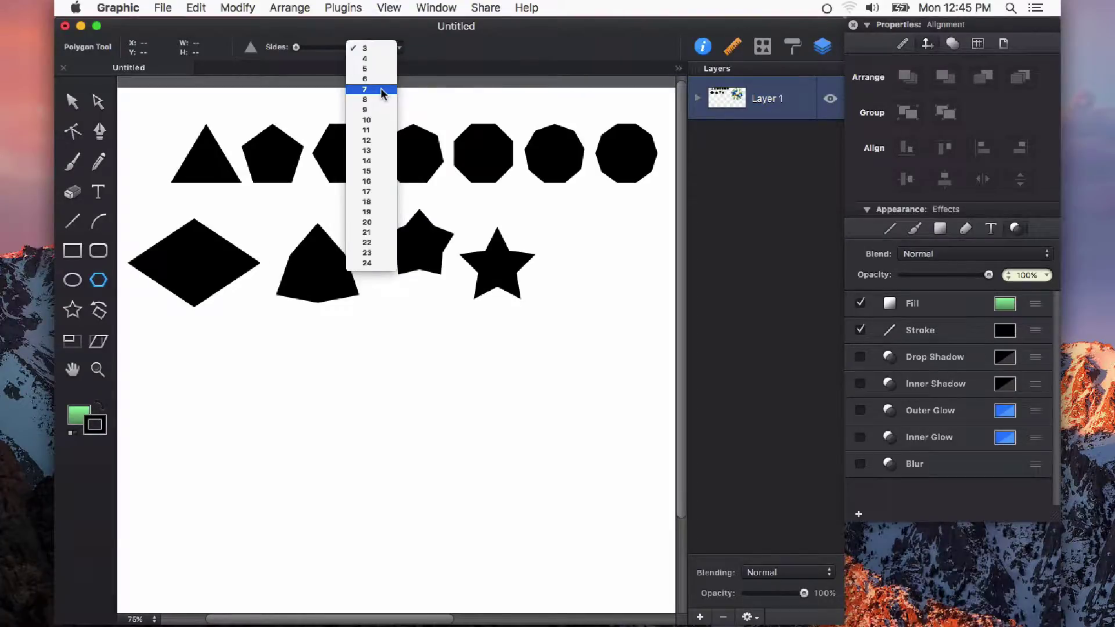
click(373, 99)
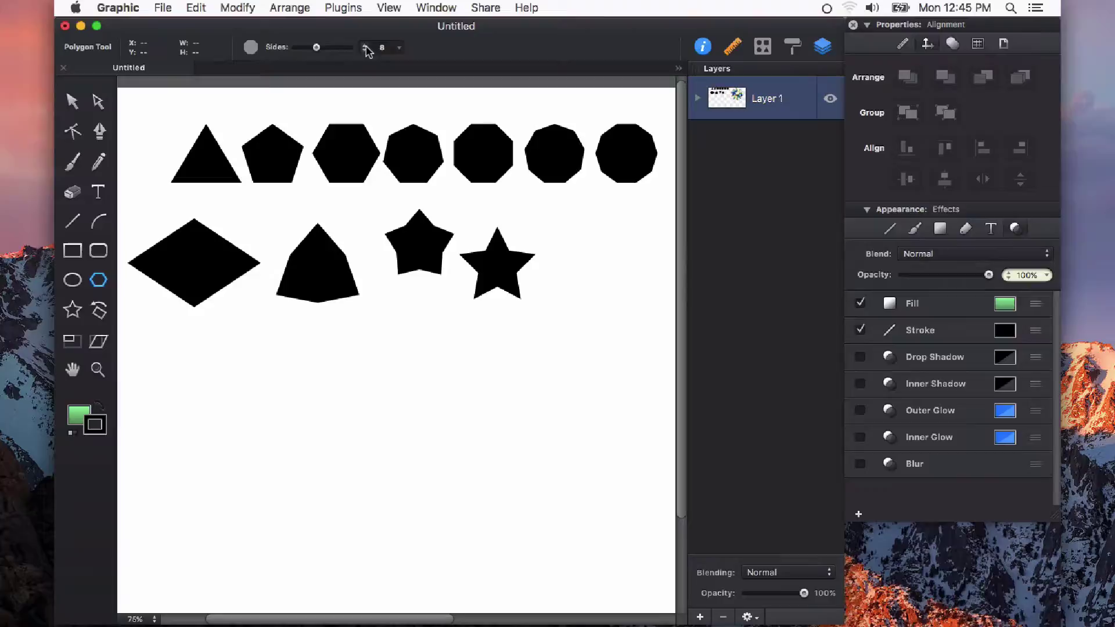
Reset colours to default black and draw three octagons of decreasing size.
key(d)
drag(152, 351, 290, 452)
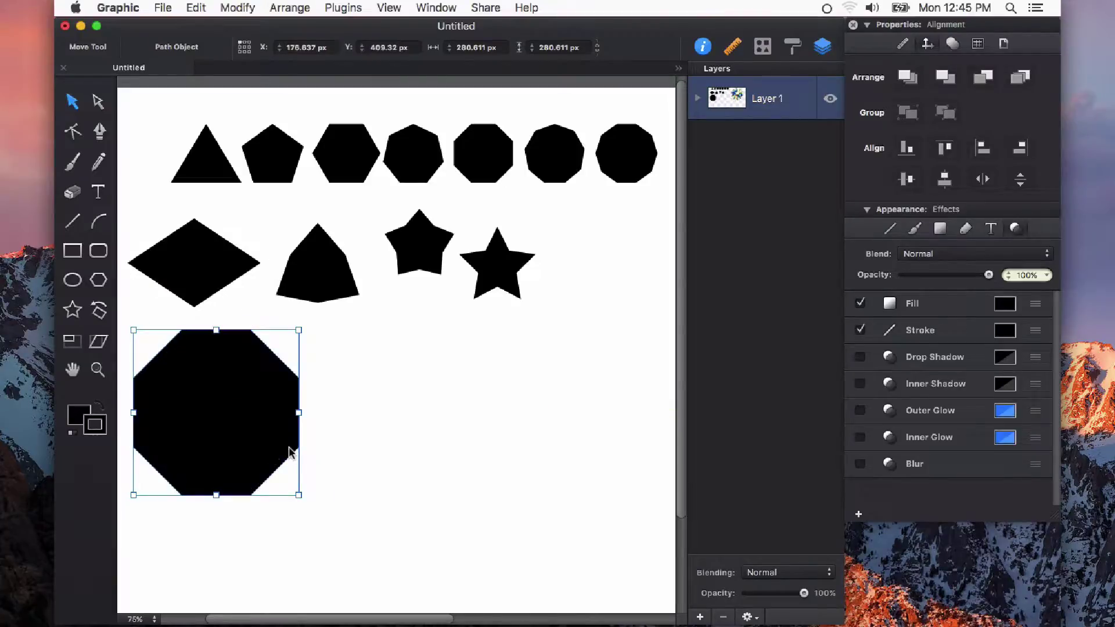
click(343, 443)
key(y)
drag(380, 352, 407, 443)
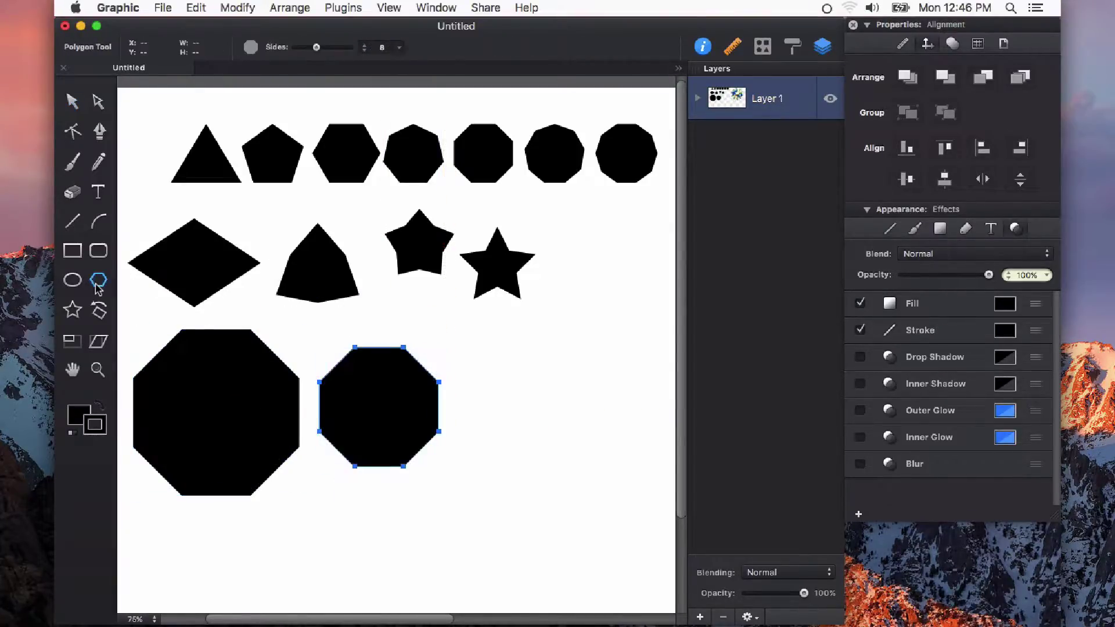
drag(480, 383, 516, 425)
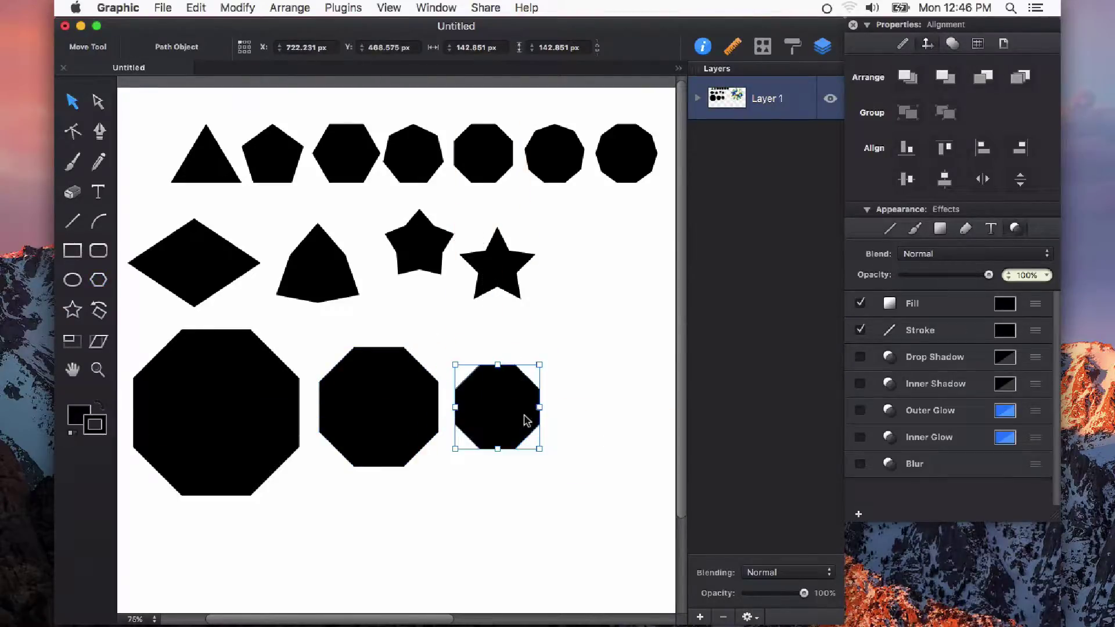
click(593, 407)
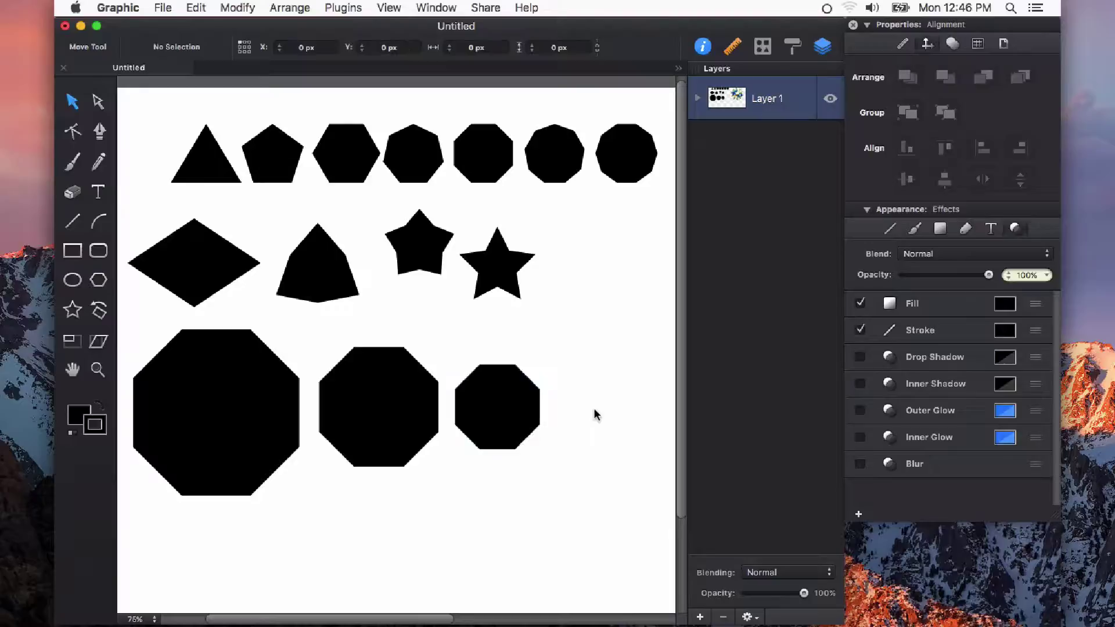
key(y)
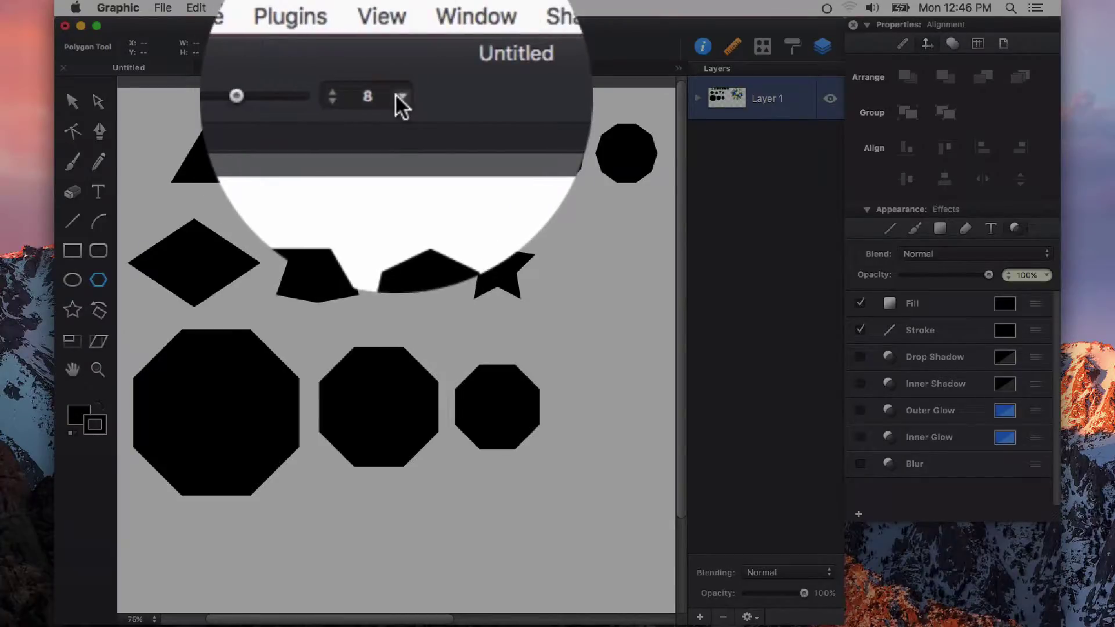
Change Sides to 3 and draw three triangles beside and below the octagons.
click(399, 97)
click(377, 25)
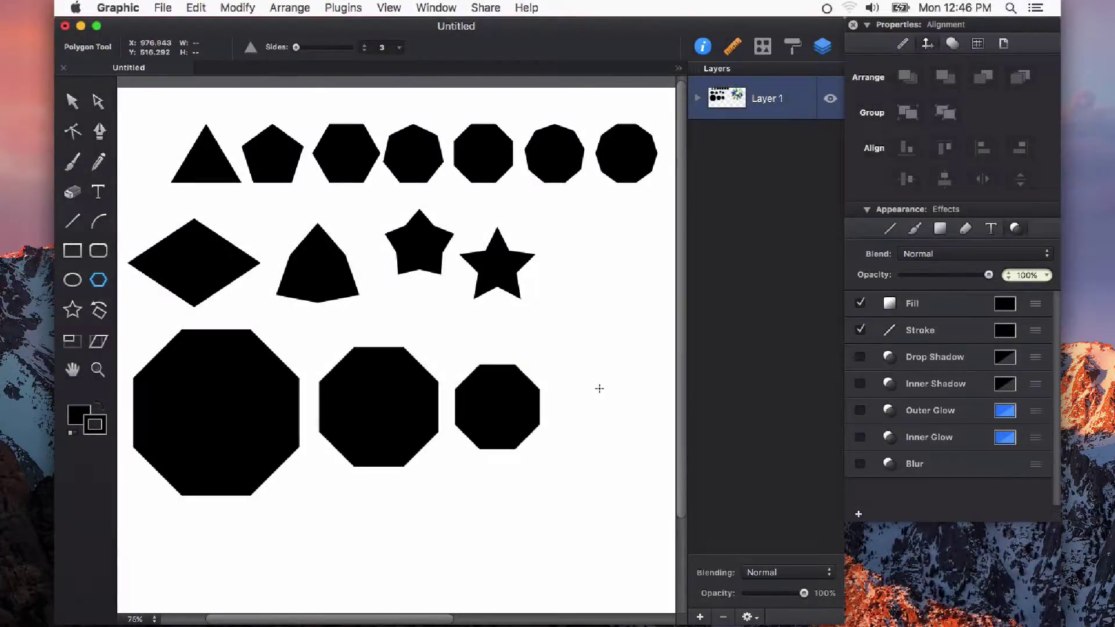
drag(597, 380, 642, 421)
drag(552, 480, 595, 516)
drag(420, 511, 464, 533)
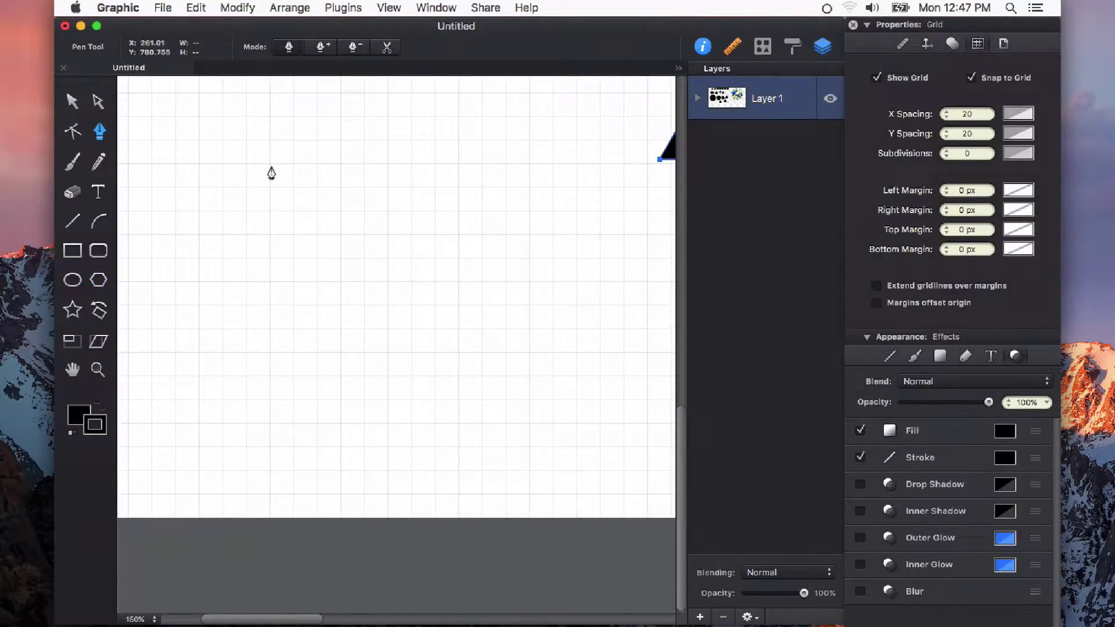
Trace a closed eight-corner octagon path with its corners on the grid lines.
click(270, 166)
click(317, 165)
click(341, 187)
click(341, 234)
click(317, 257)
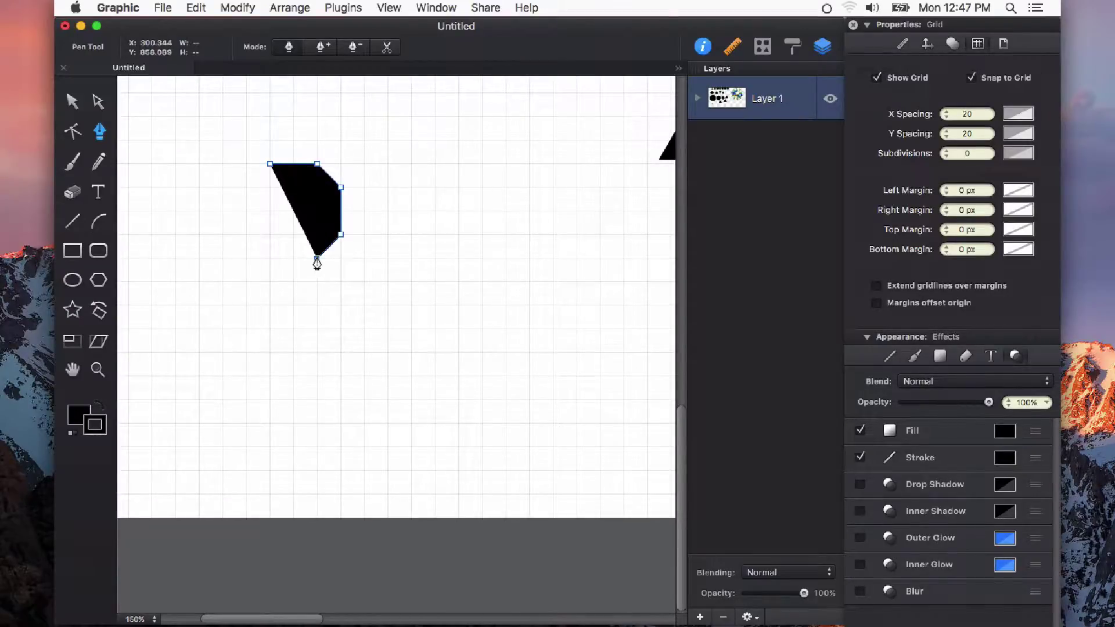
click(269, 258)
click(246, 234)
click(246, 187)
click(270, 167)
Select the traced octagon to check its 80 × 80 px size.
key(v)
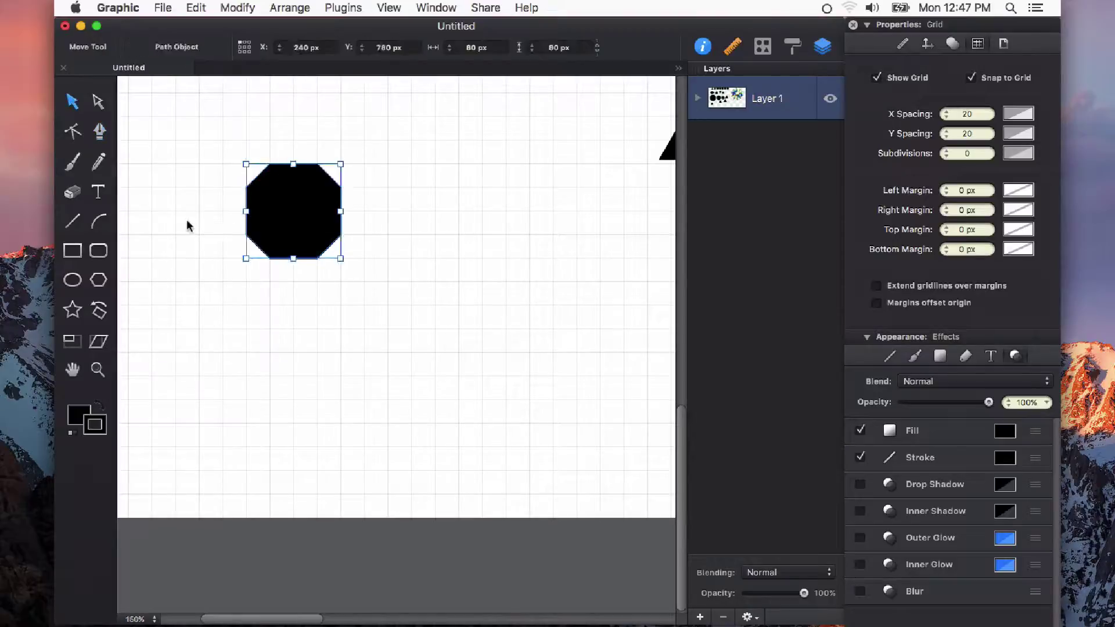
click(186, 221)
click(315, 233)
click(404, 236)
click(293, 233)
click(410, 216)
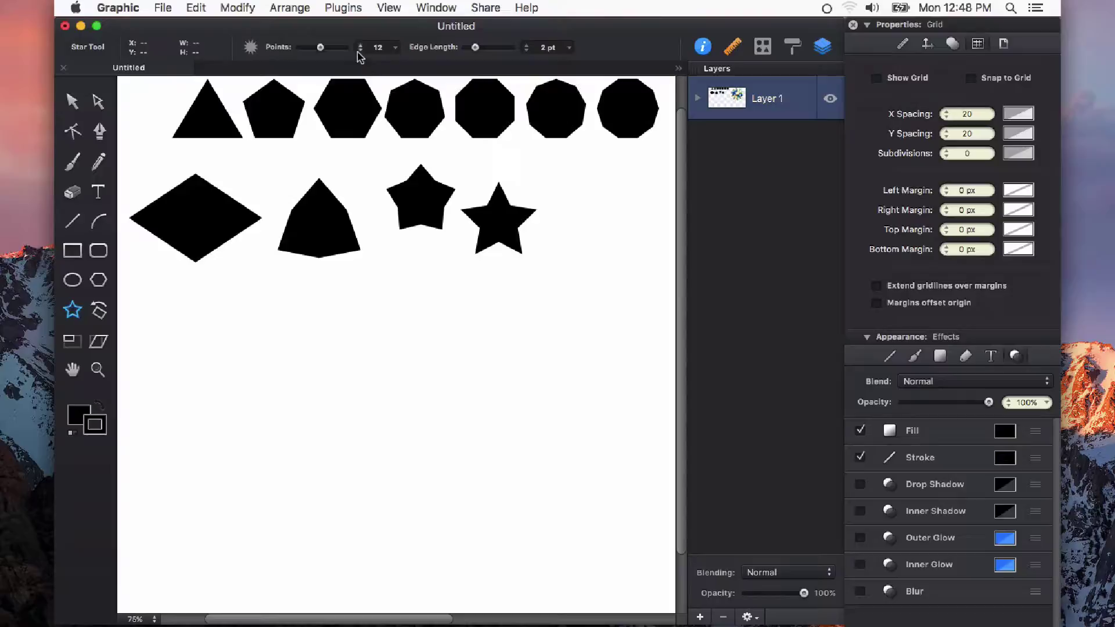
Draw a row of stars with 2, 3 and 4 points, left to right.
click(395, 48)
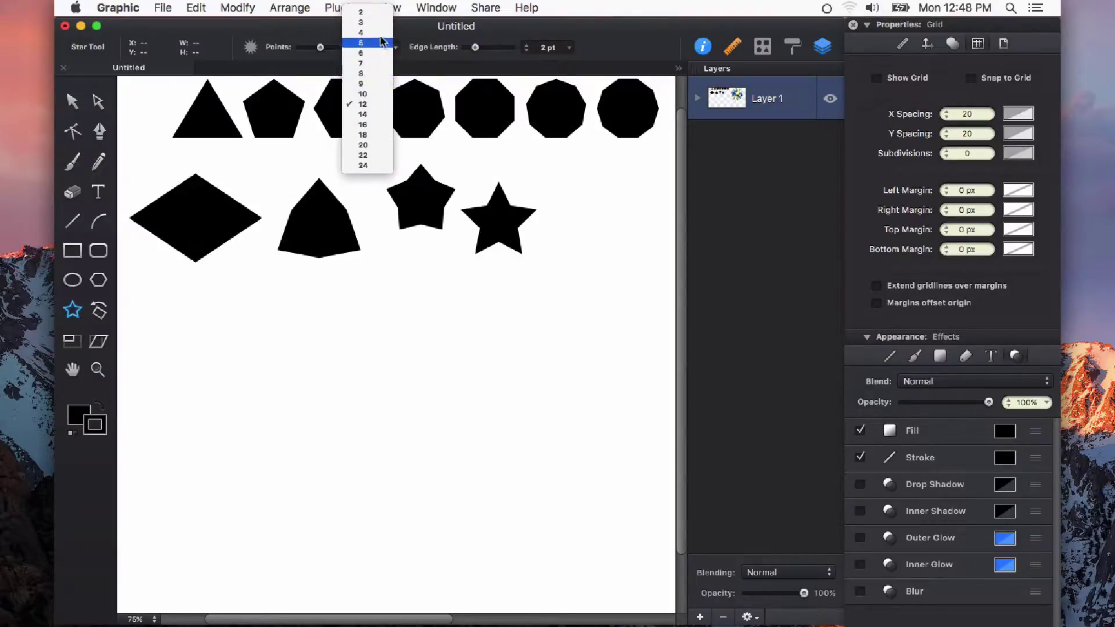
click(378, 12)
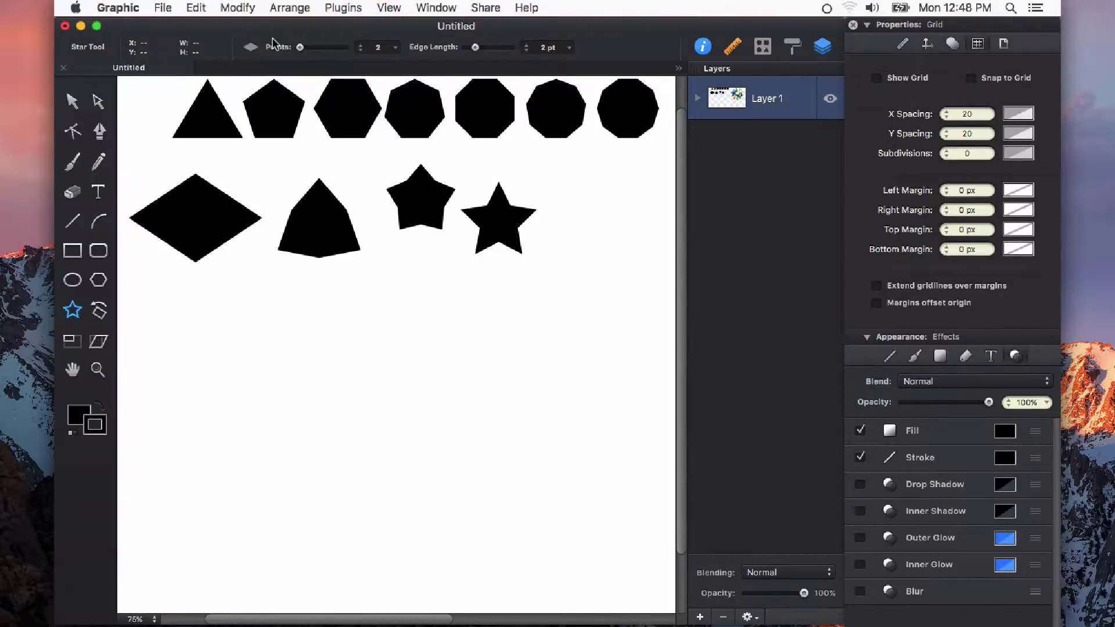
drag(173, 315, 211, 332)
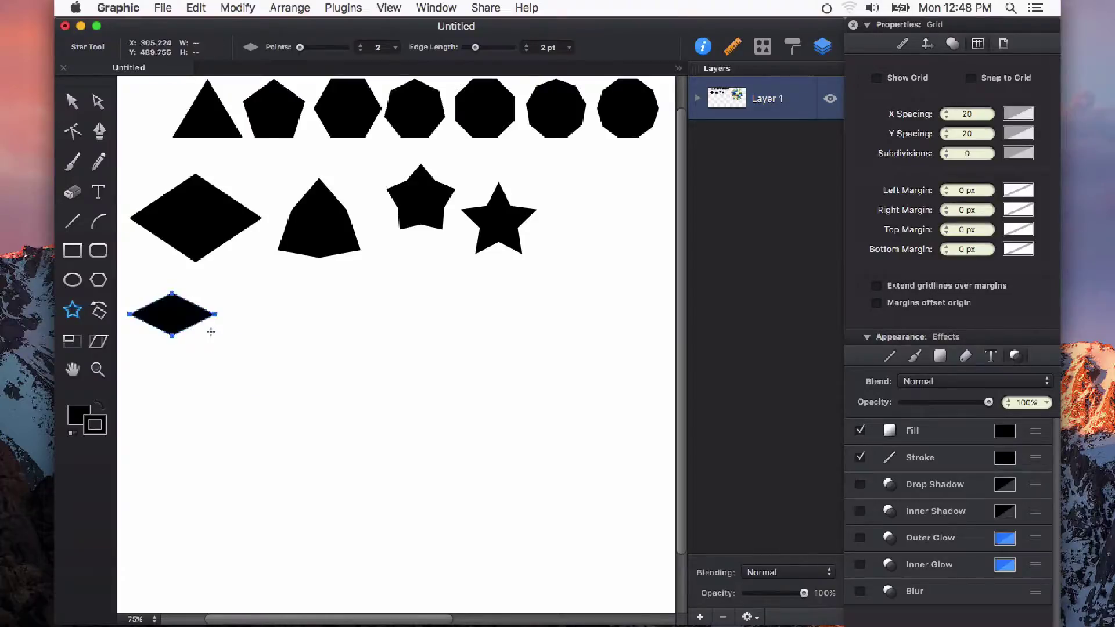
click(360, 45)
drag(274, 308, 315, 333)
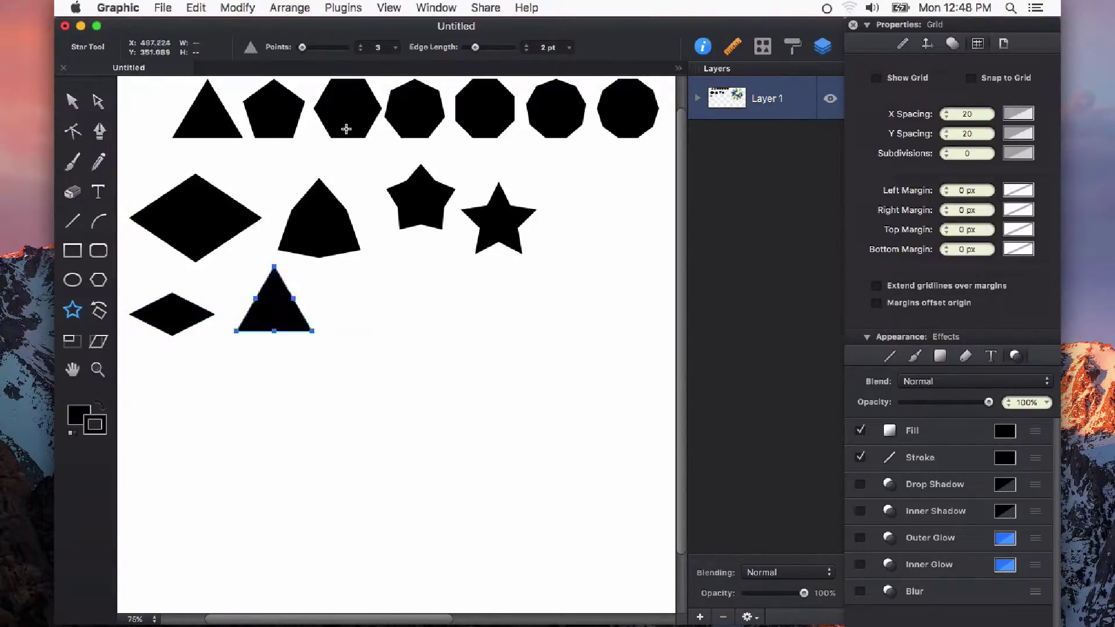
click(360, 45)
drag(372, 292, 475, 311)
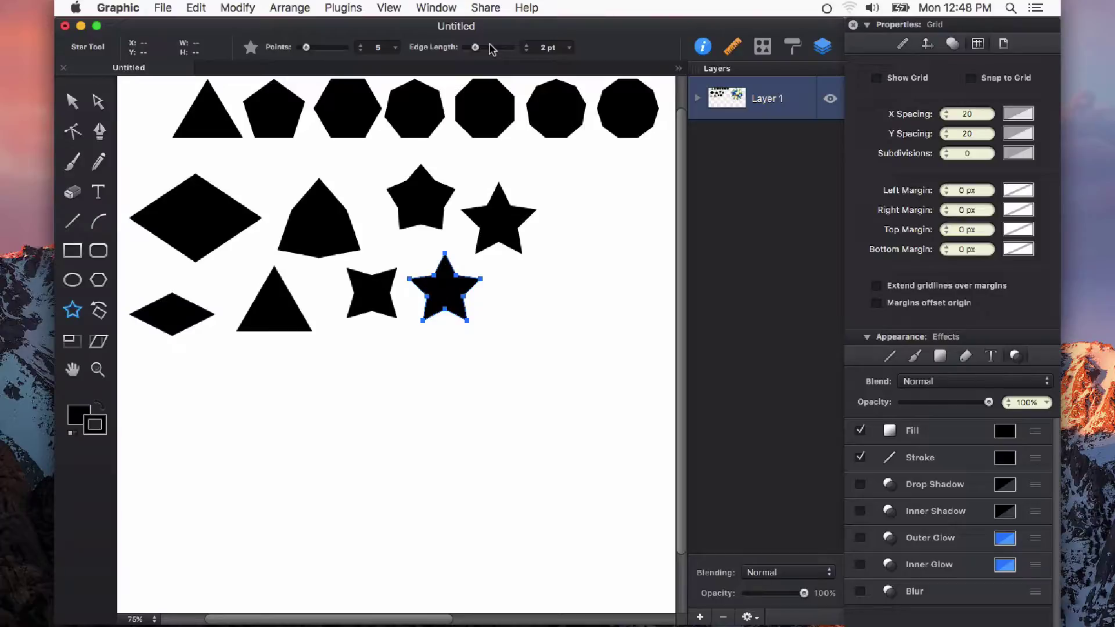
Raise the star edge length to 4 pt and draw two spiky five-point stars.
click(527, 46)
click(527, 45)
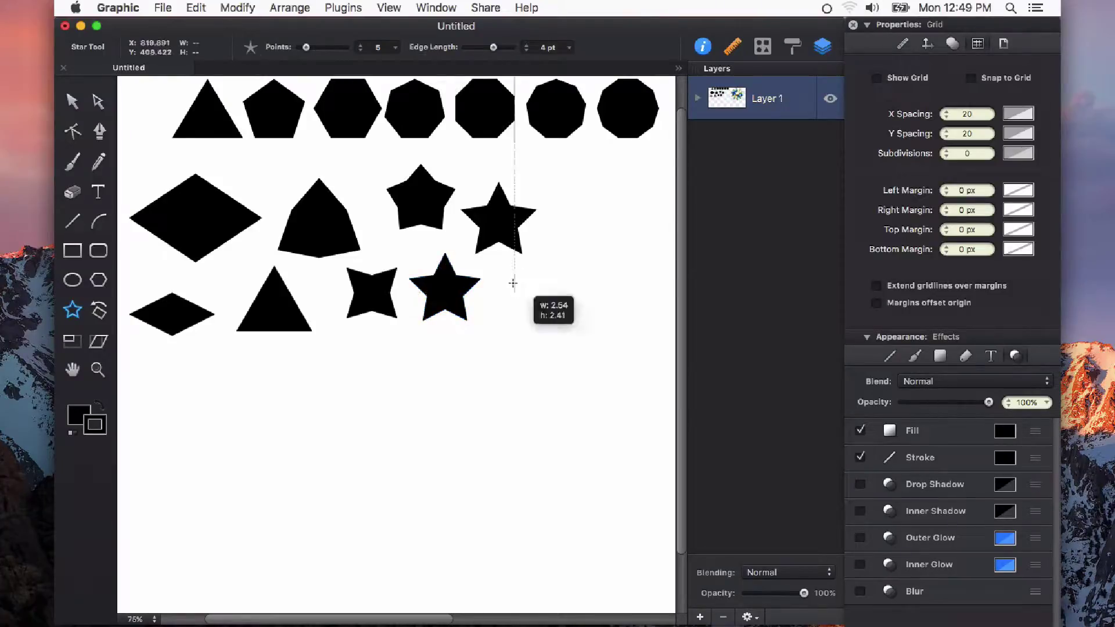
drag(513, 285, 543, 289)
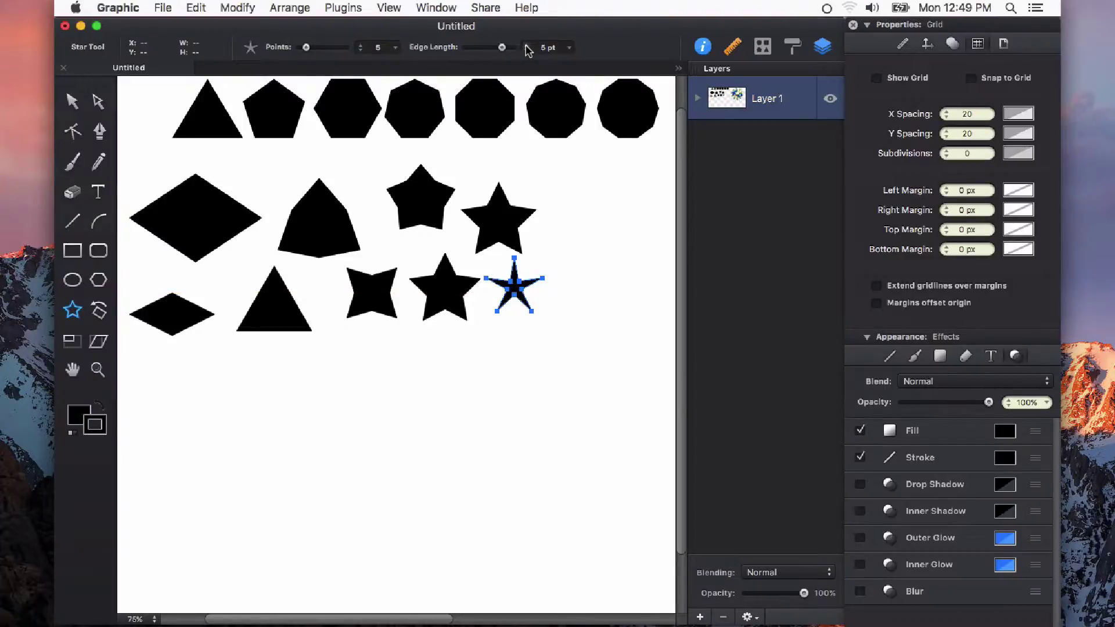
drag(569, 268, 602, 295)
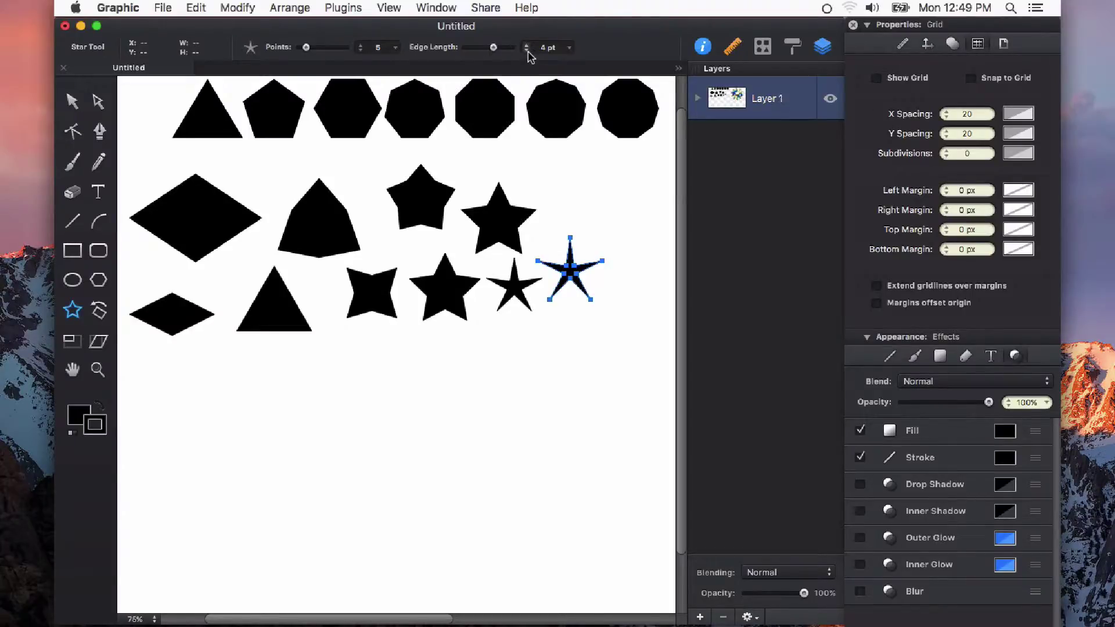
Shorten edges to 1.75 pt and draw a small stubby star below the row.
click(526, 50)
click(513, 334)
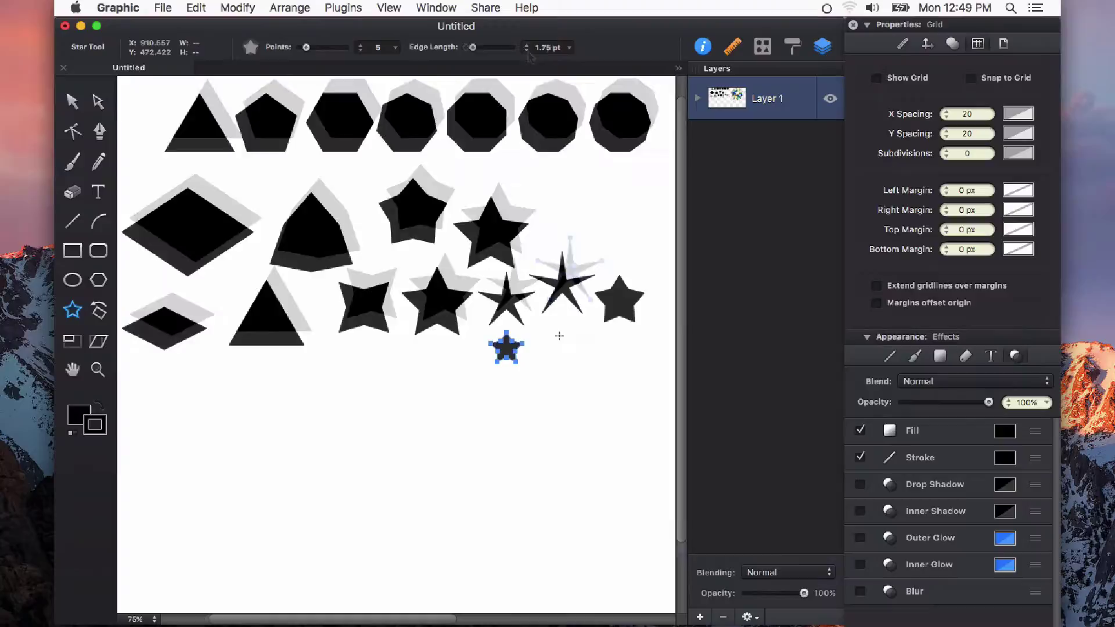
drag(563, 339, 575, 354)
key(v)
click(535, 382)
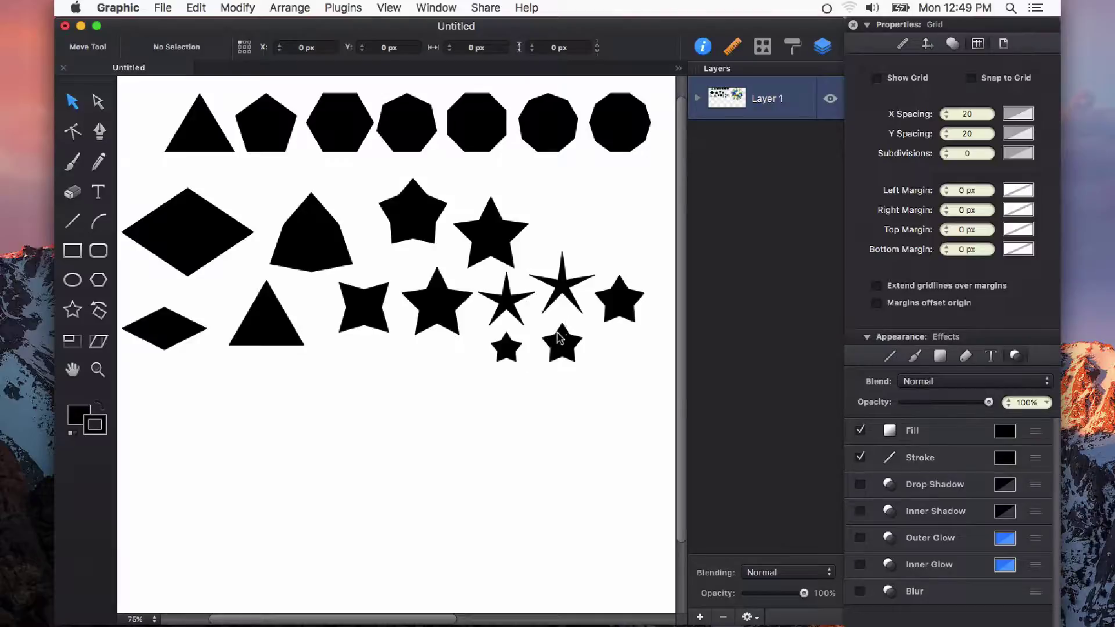
key(s)
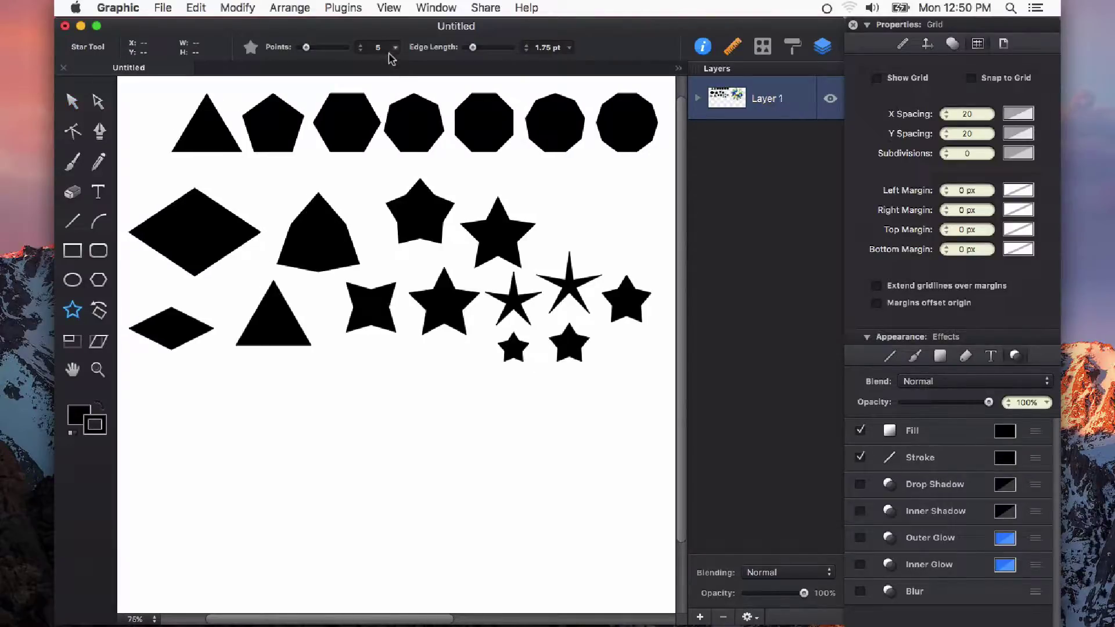
Set star points to 24 and draw a large starburst below the shapes.
click(360, 45)
click(360, 44)
click(362, 47)
click(362, 47)
click(362, 46)
click(396, 47)
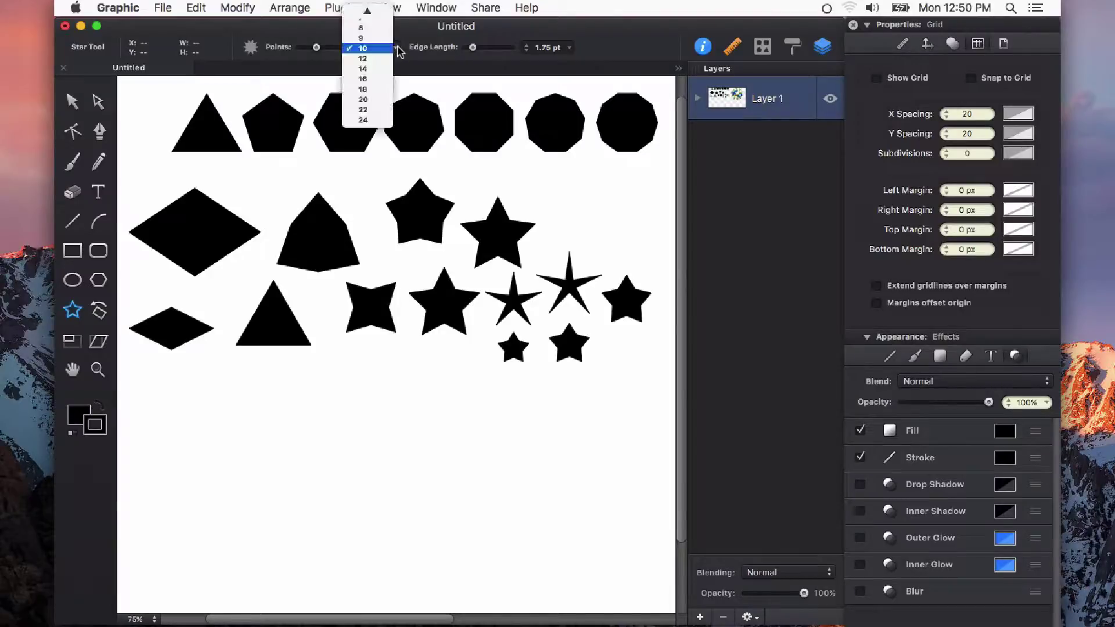
click(378, 121)
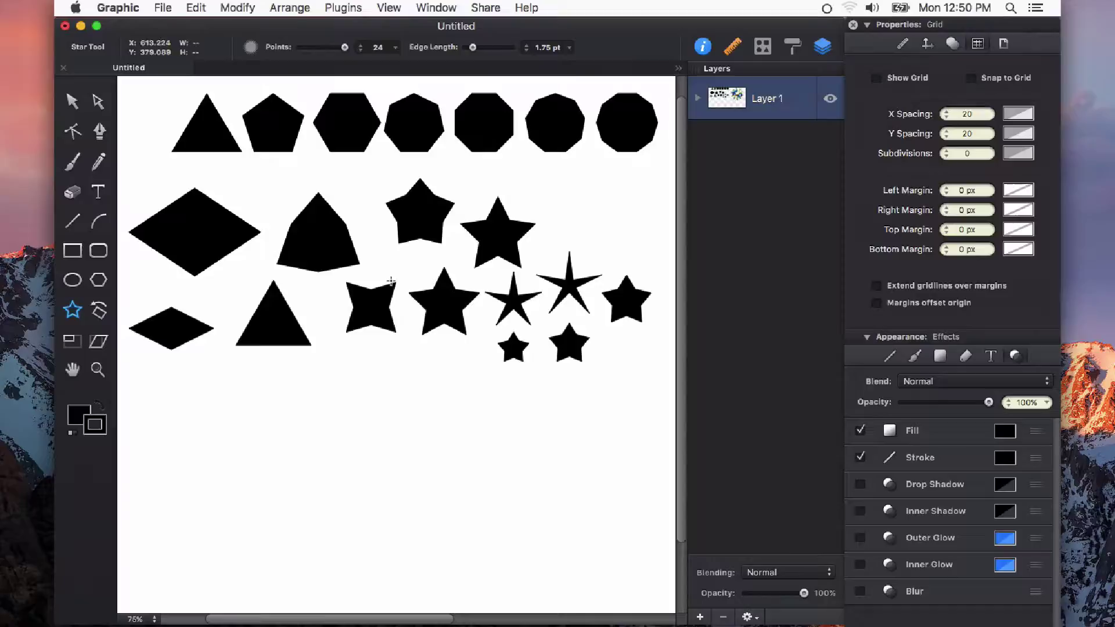
drag(347, 419, 390, 444)
Select and reposition the 24-point starburst below the star rows.
key(v)
click(504, 455)
scroll(504, 454, down, 5)
click(398, 377)
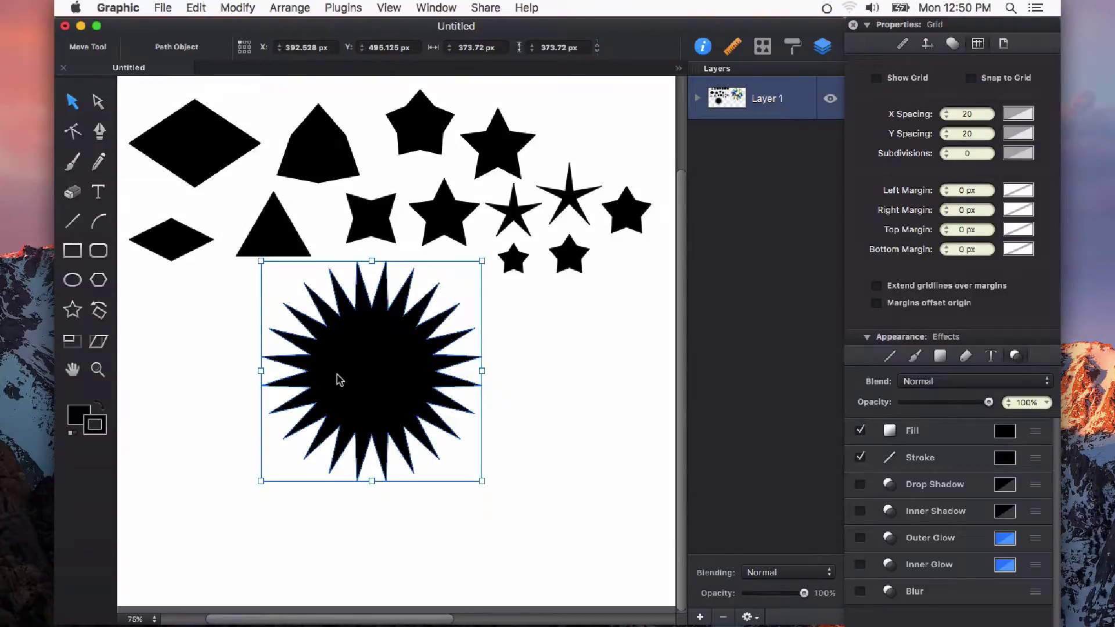
scroll(340, 378, left, 5)
scroll(340, 378, right, 5)
scroll(443, 381, right, 2)
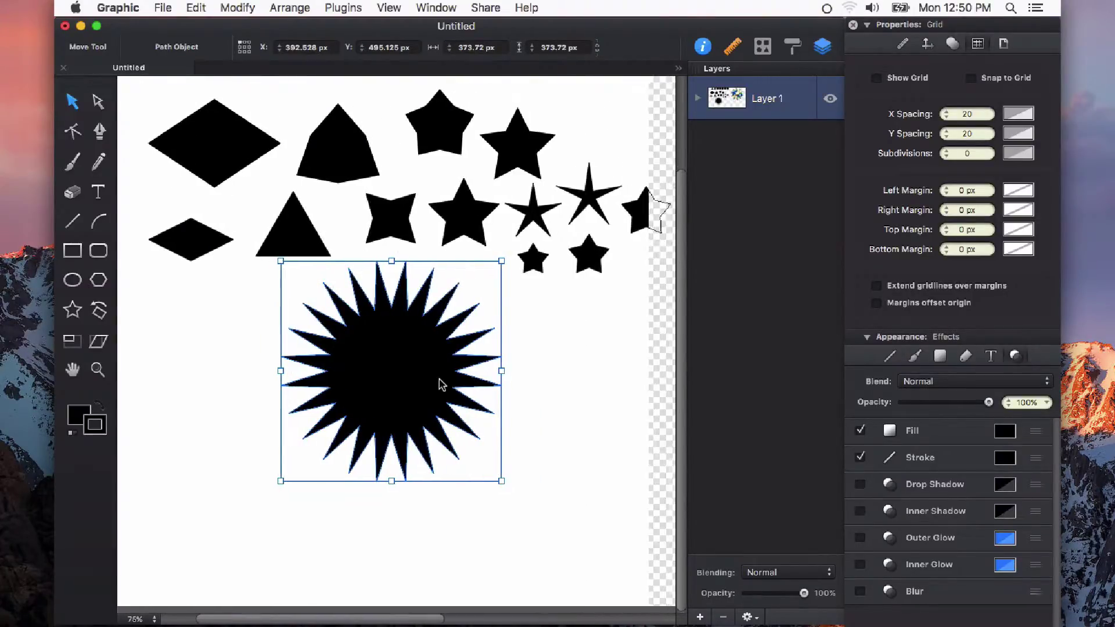
scroll(453, 382, right, 5)
click(486, 398)
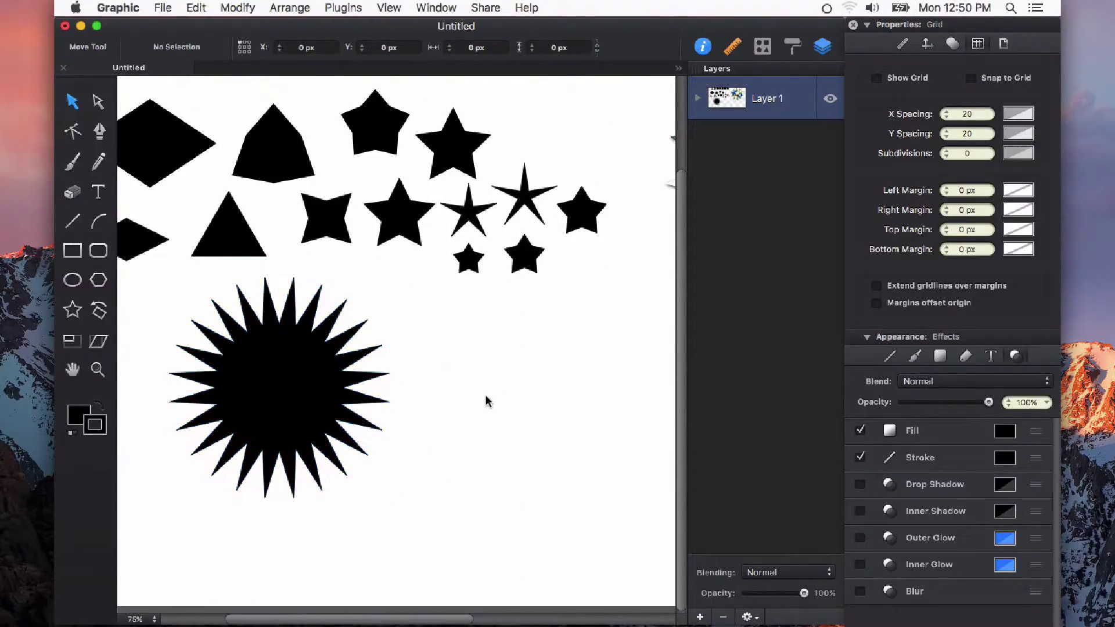
click(71, 309)
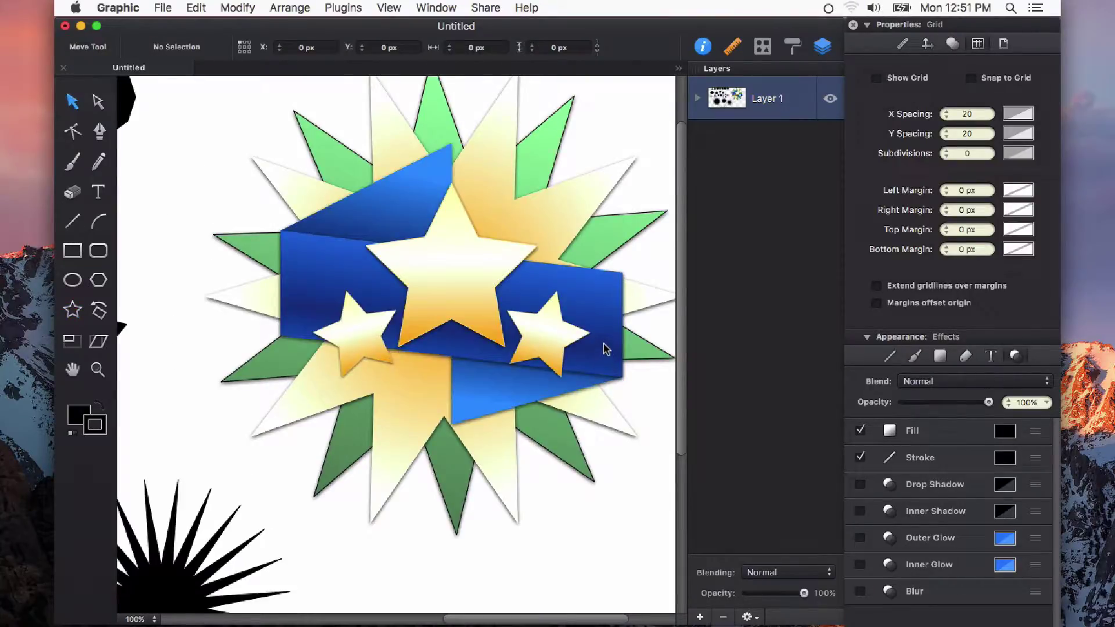
Zoom out and set up a new Blank 1920 × 1080 pixel document.
scroll(580, 354, up, 1)
scroll(581, 354, right, 1)
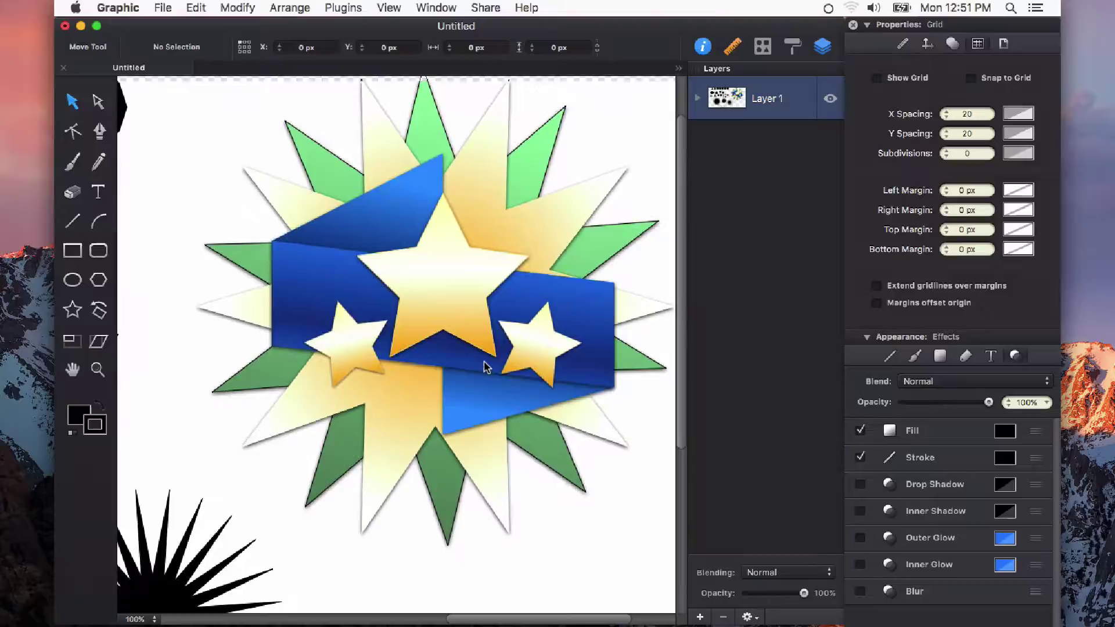
scroll(390, 267, right, 2)
scroll(387, 279, down, 2)
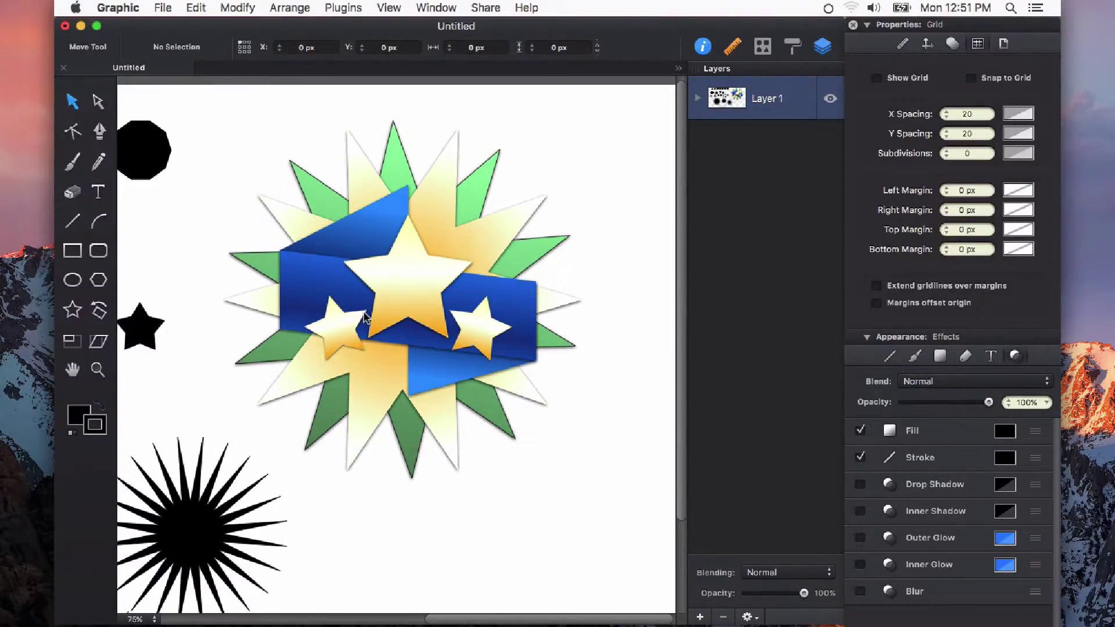
key(super+n)
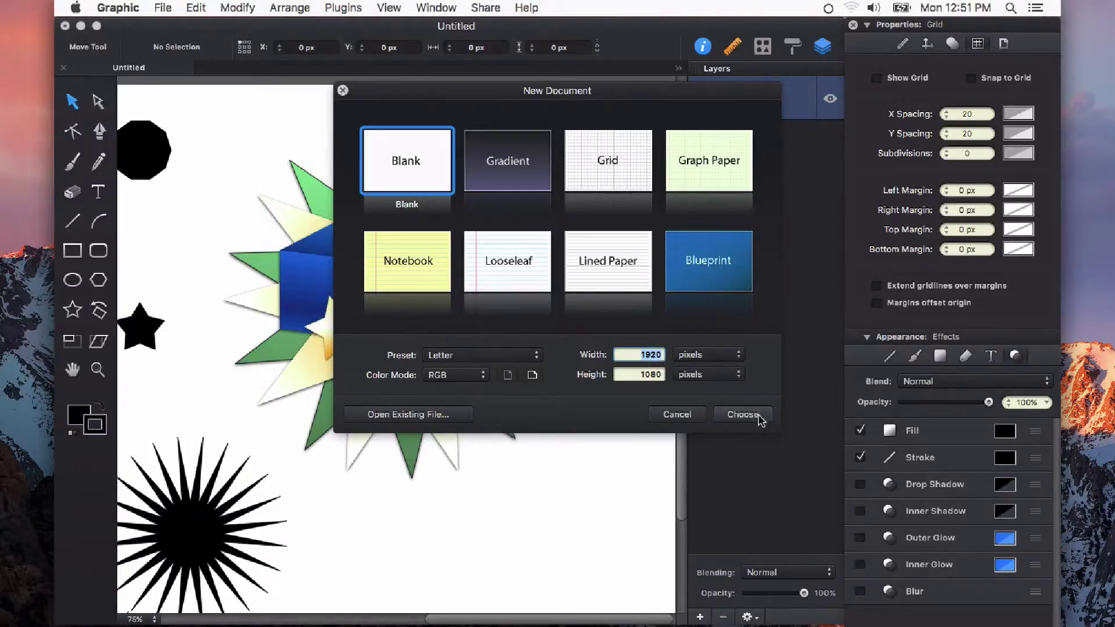
Create the blank 1920 × 1080 document and zoom out to fit the page.
click(758, 416)
key(super+minus)
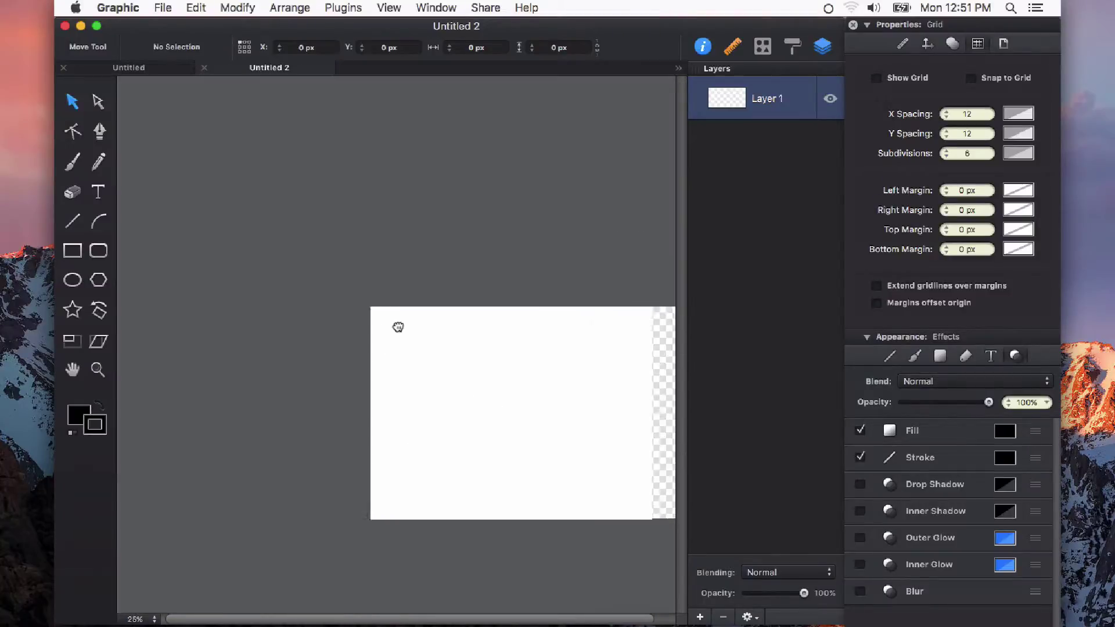
key(super+minus)
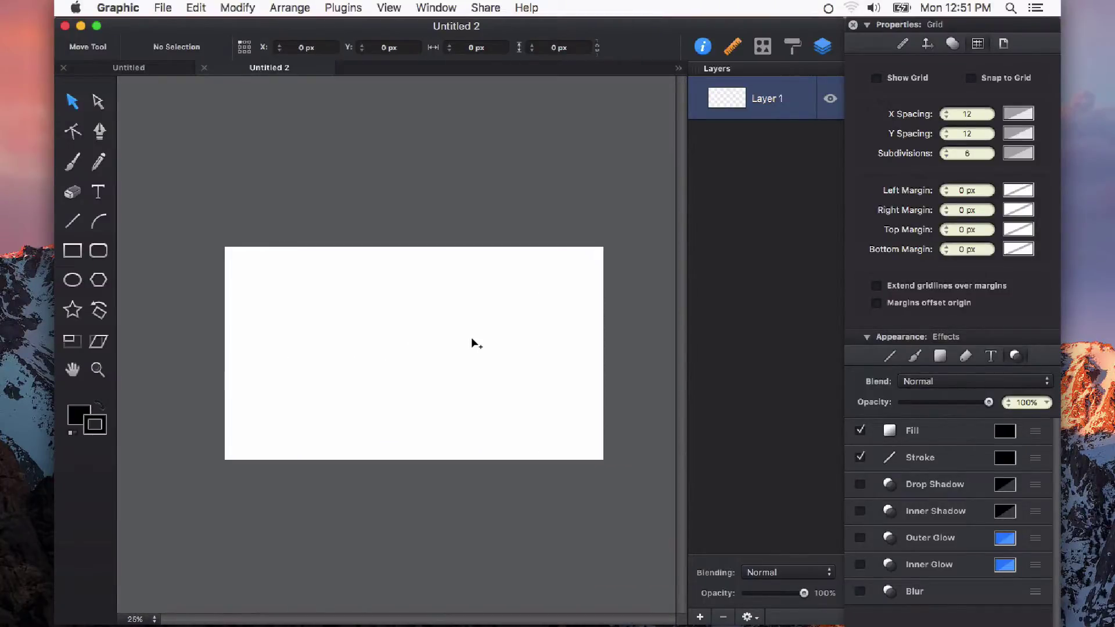
Set the canvas background to the gold radial gradient preset.
click(1002, 46)
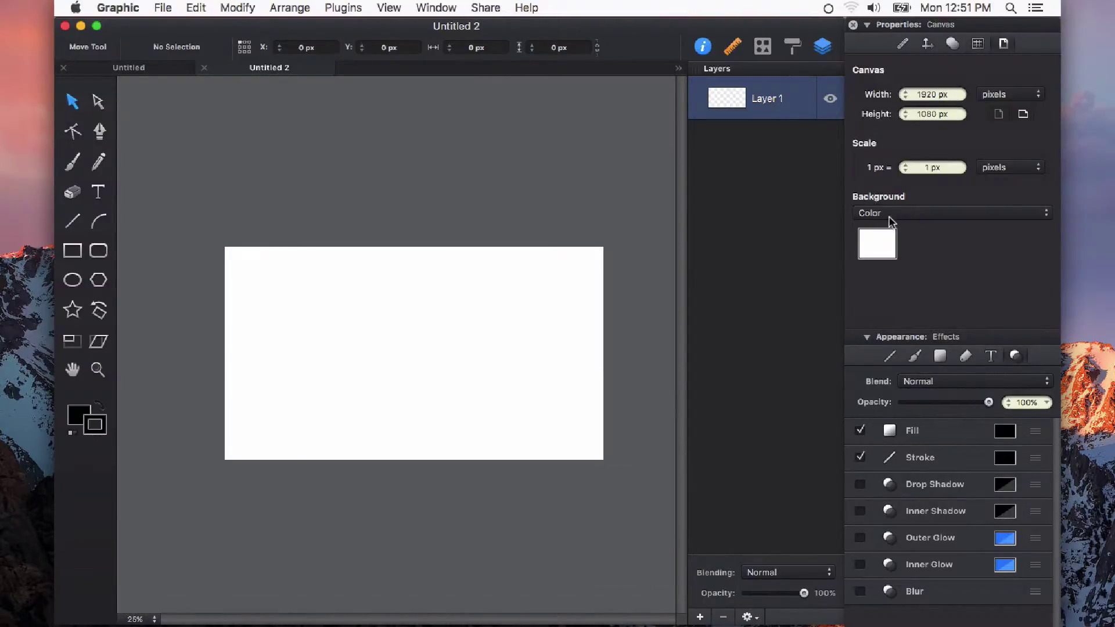
click(923, 213)
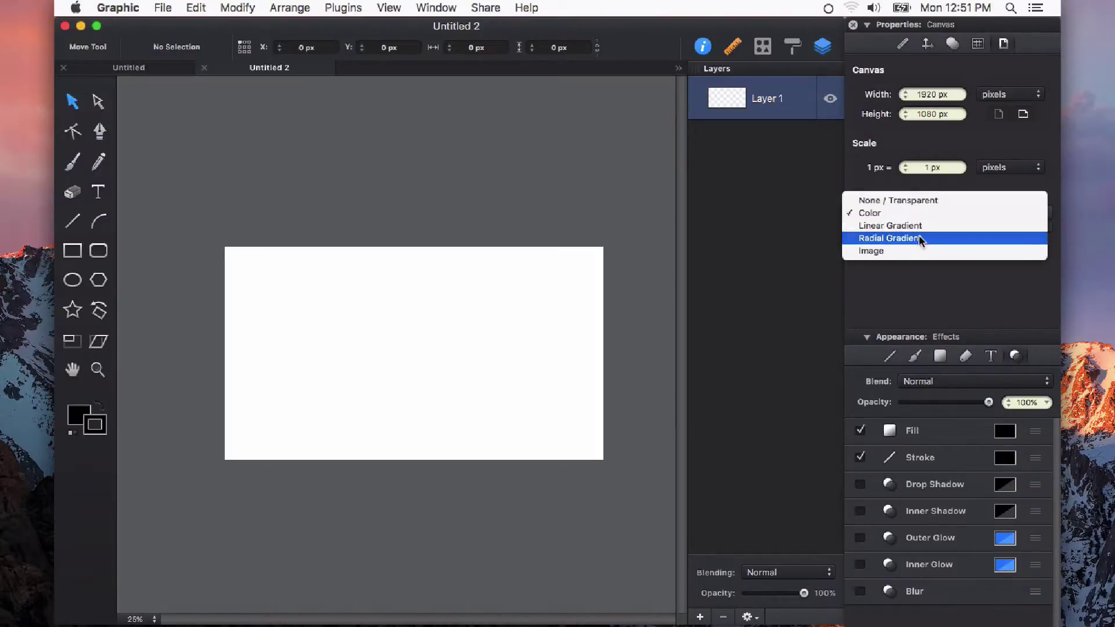
click(919, 238)
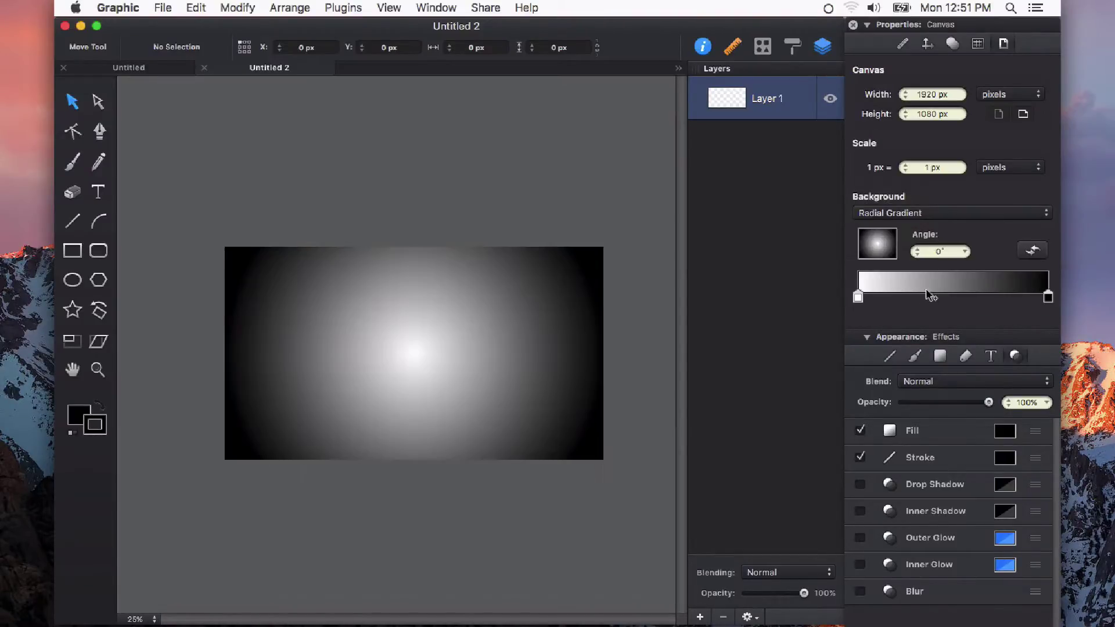
click(876, 249)
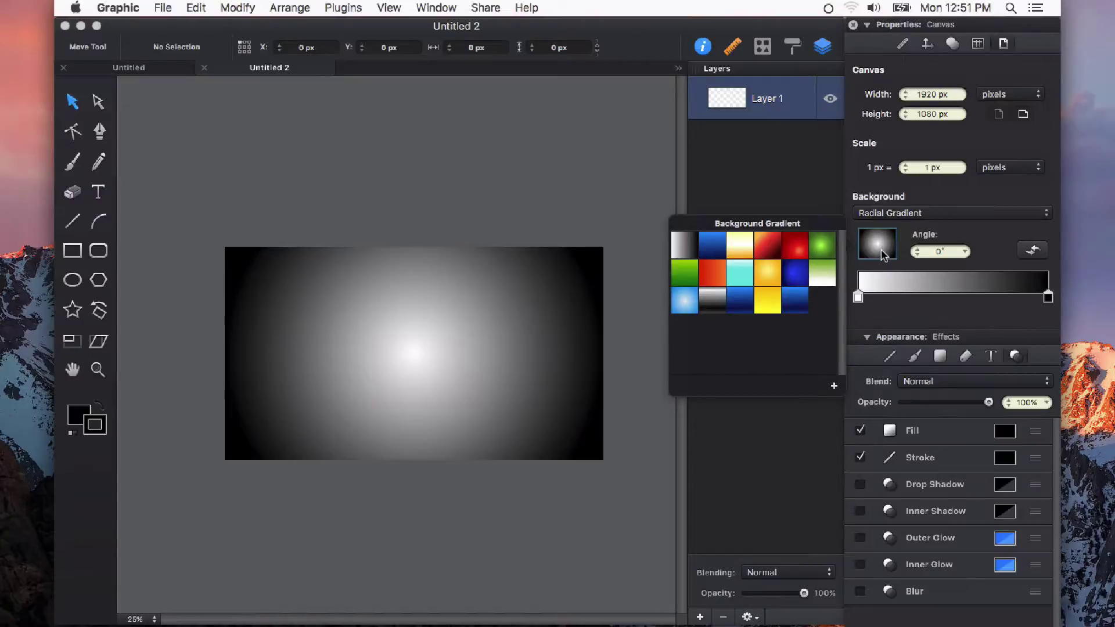
click(767, 278)
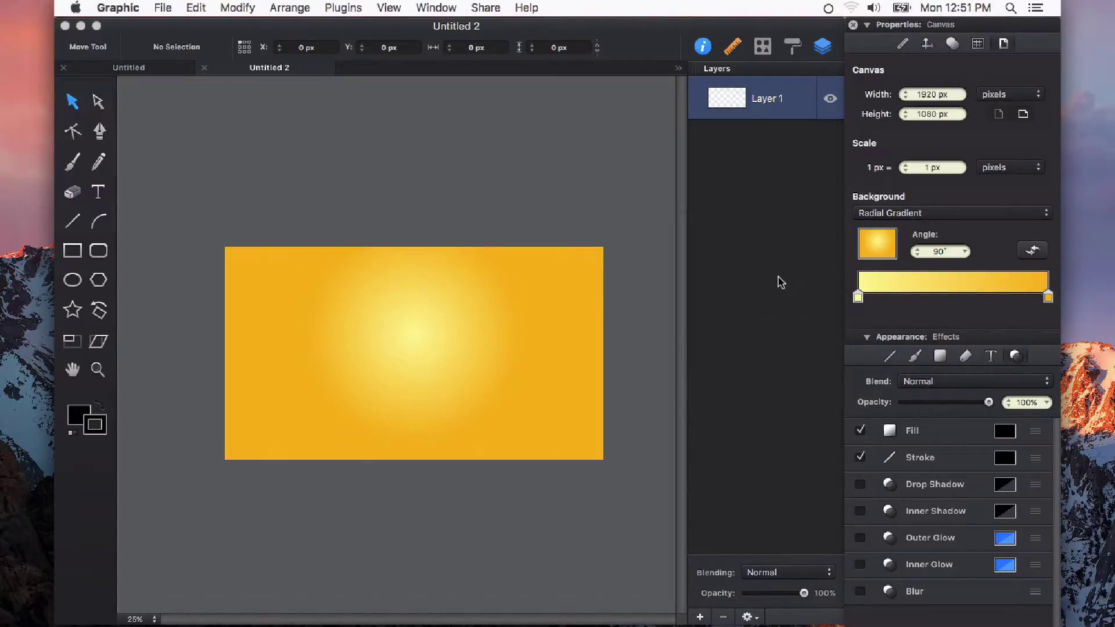
Drag a large 24-point star outward from the centre of the gold page.
click(73, 310)
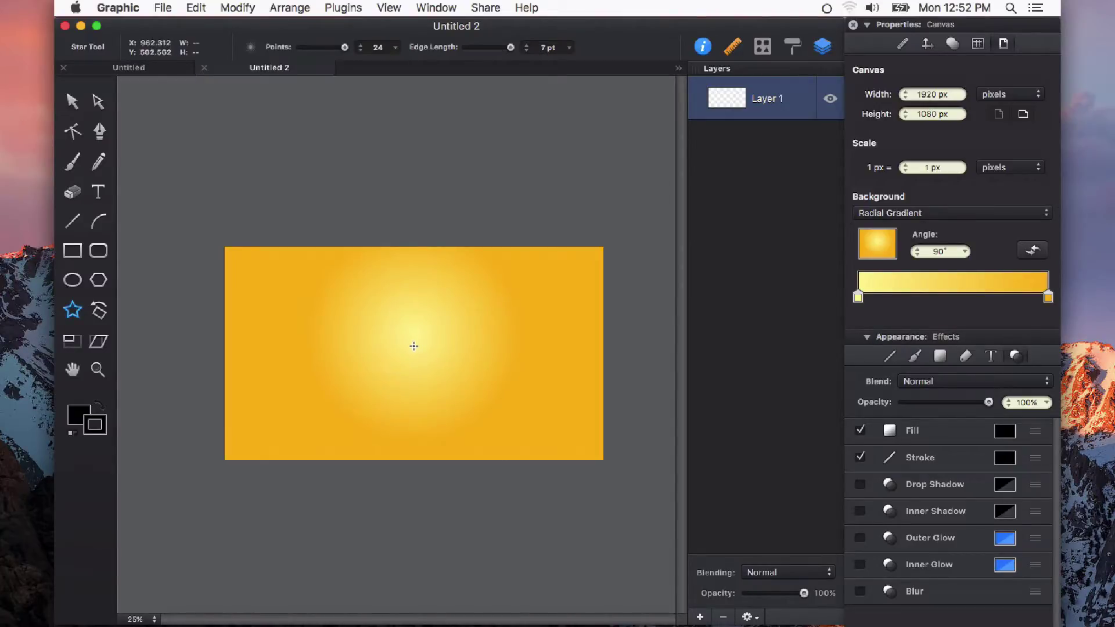
drag(411, 353, 587, 222)
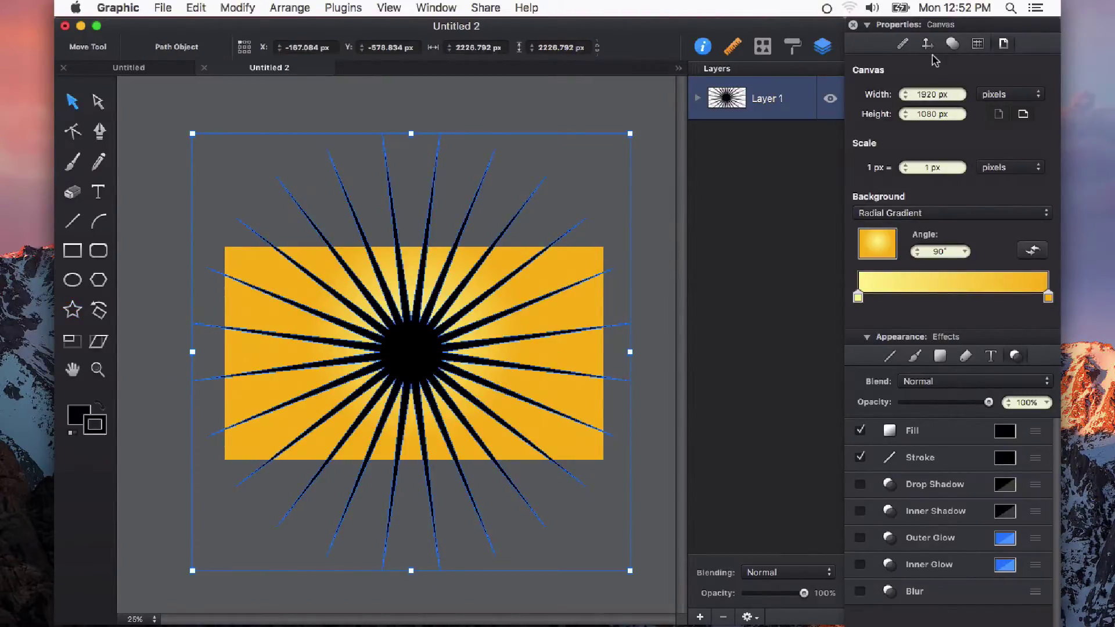
Centre the starburst vertically and horizontally on the page.
click(927, 45)
click(945, 179)
click(907, 179)
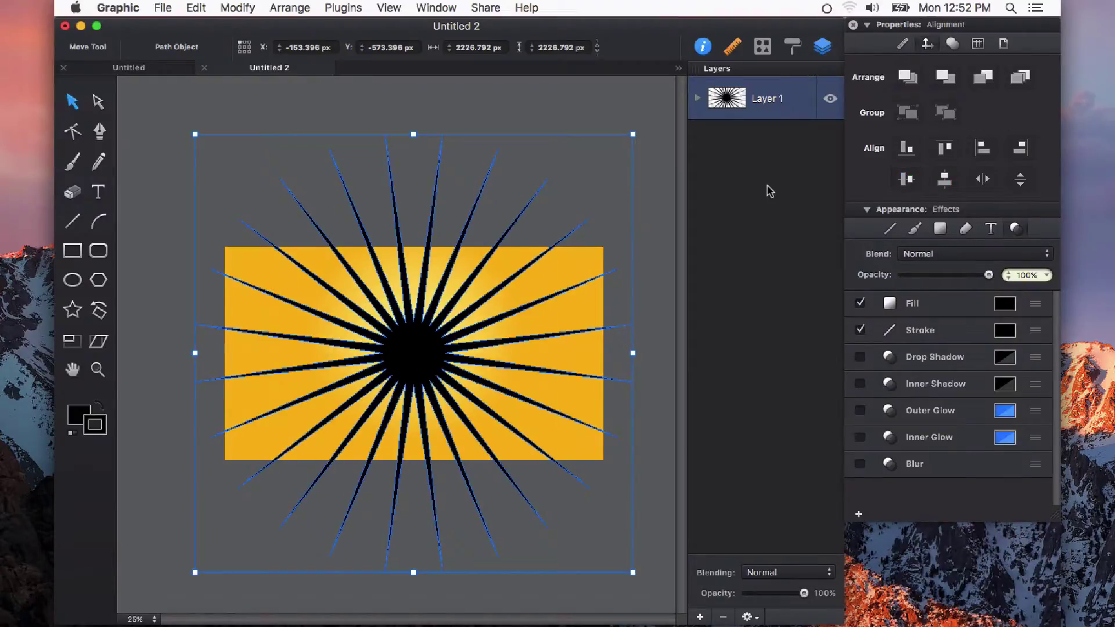
click(658, 177)
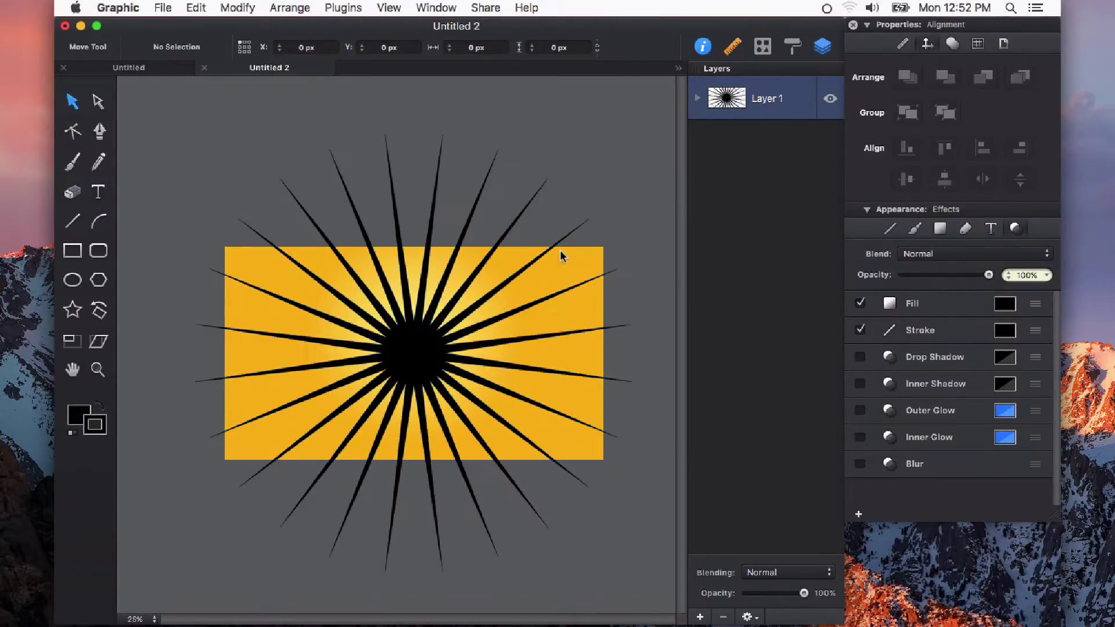
Make the starburst white with no outline and about 50% opacity.
click(399, 360)
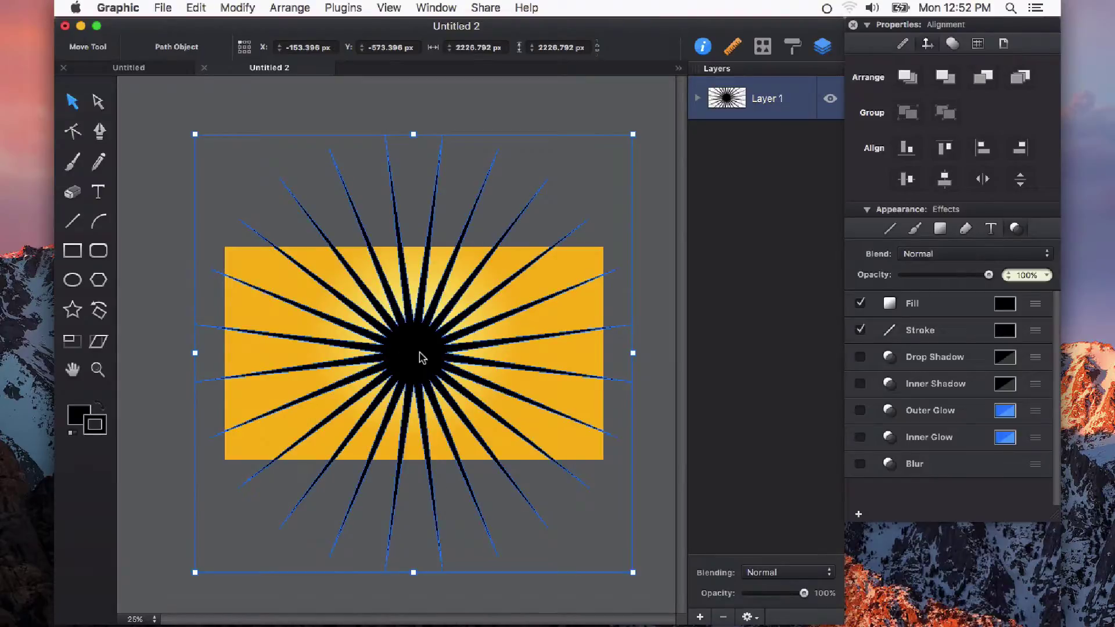
click(1005, 304)
click(824, 356)
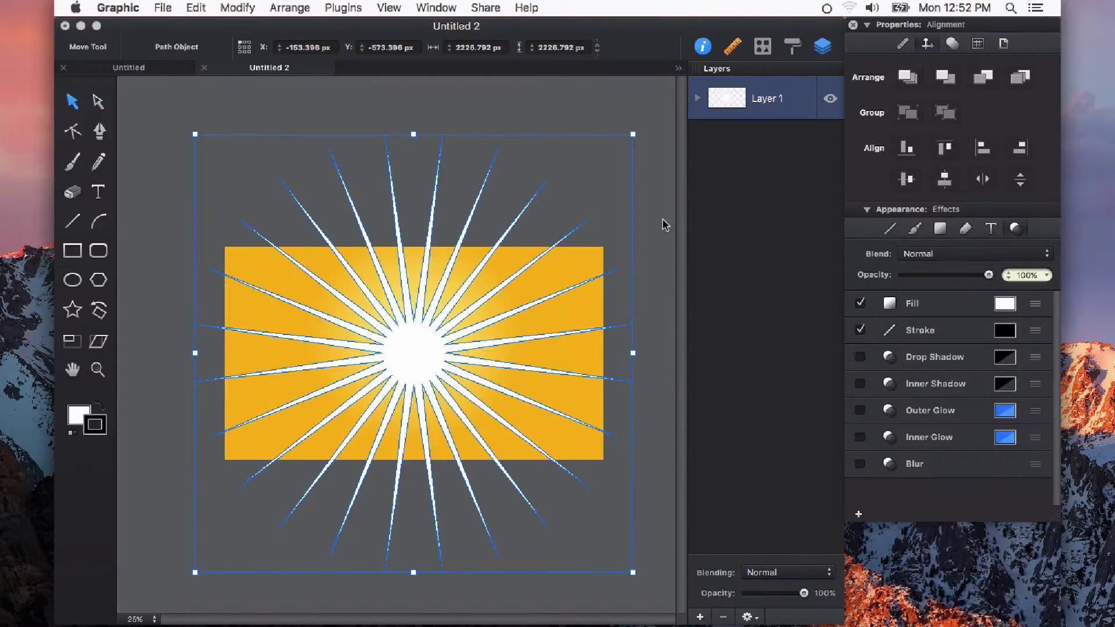
click(662, 219)
click(418, 368)
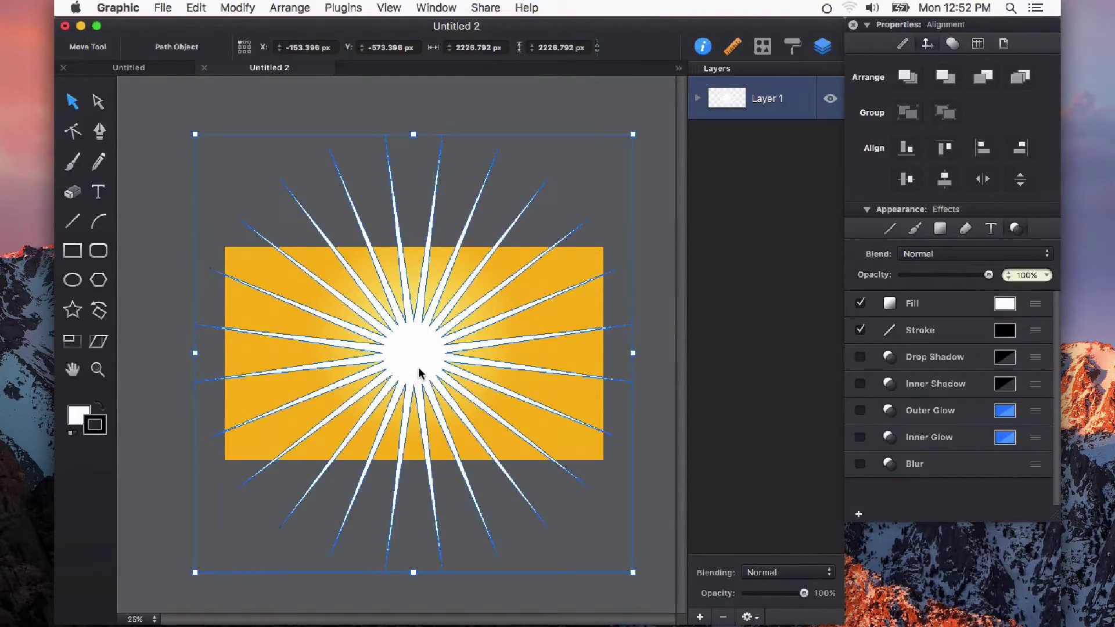
click(861, 330)
drag(988, 275, 941, 275)
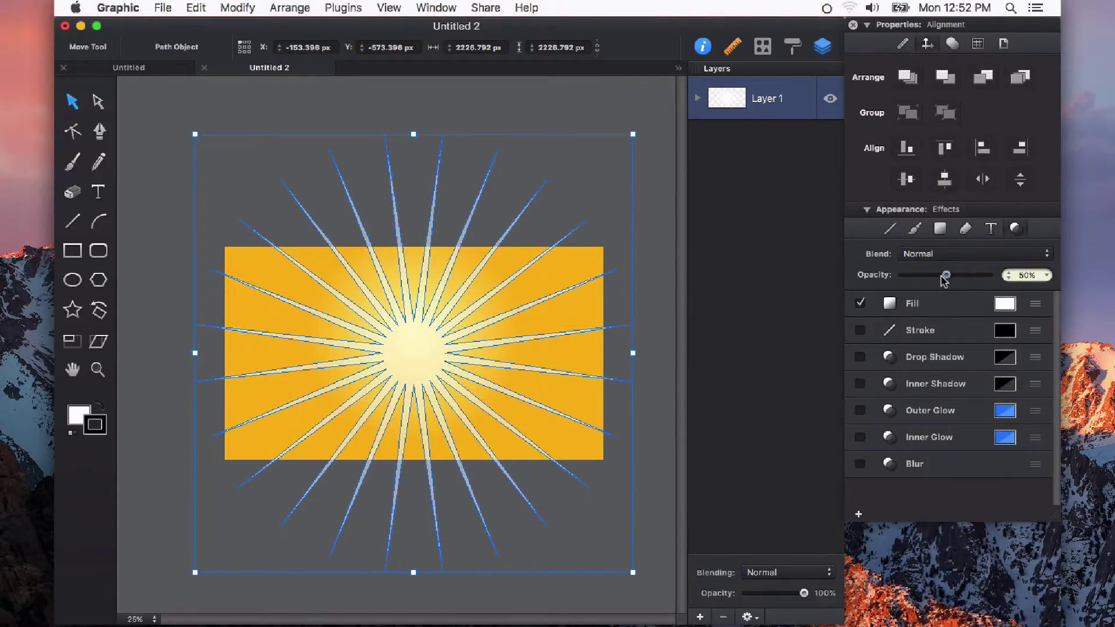
click(576, 116)
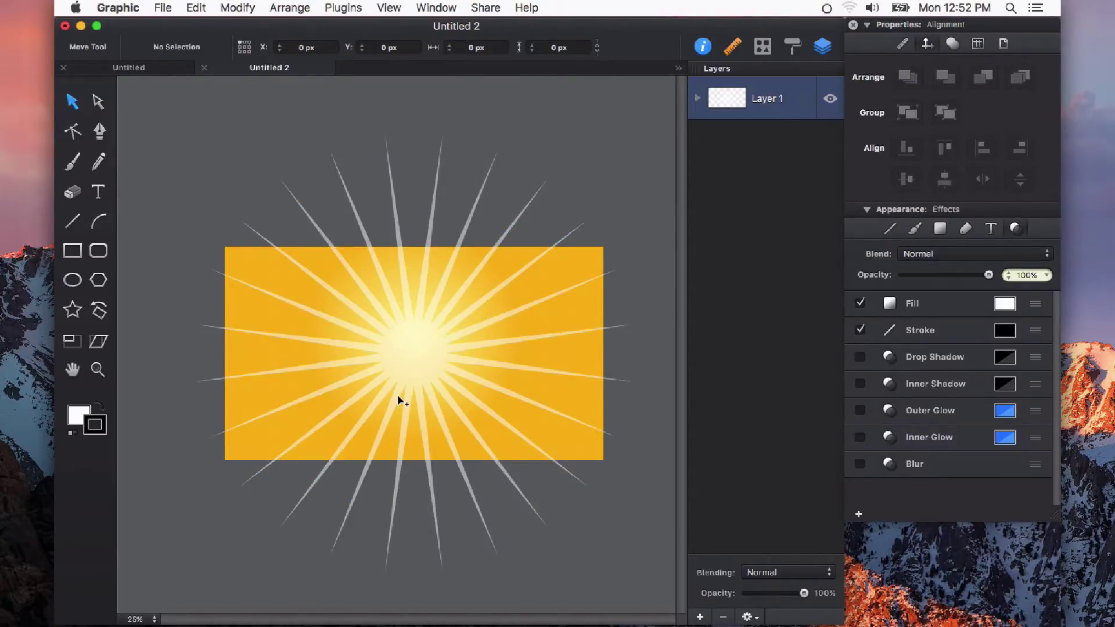
Export the canvas as a JPEG named 'BG' on the Desktop and preview it in Quick Look.
scroll(397, 395, up, 2)
scroll(397, 395, down, 2)
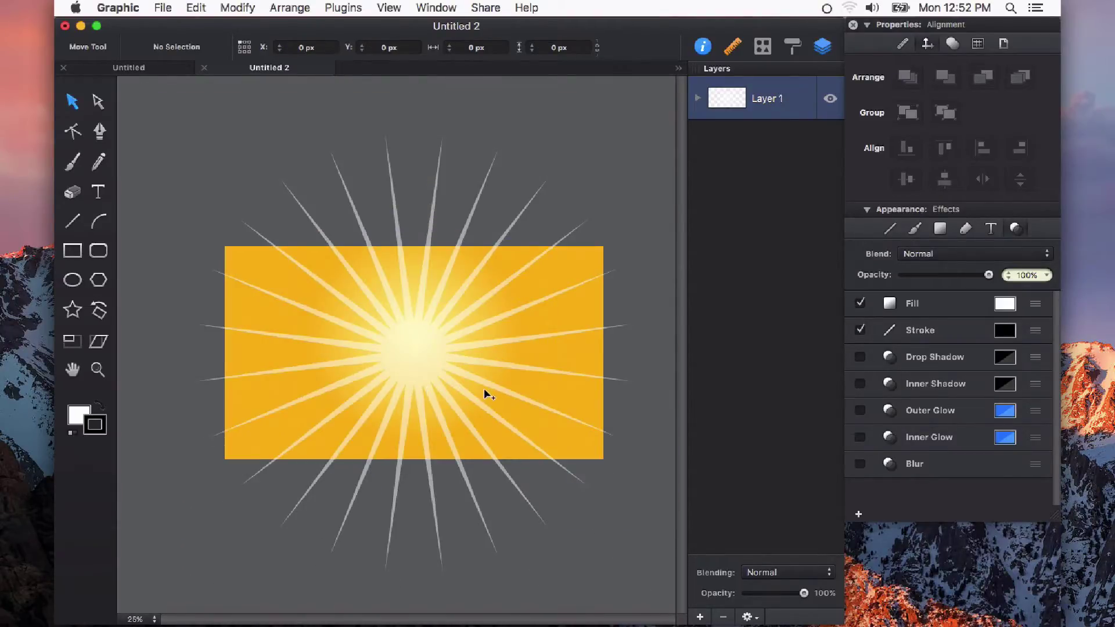
key(super+e)
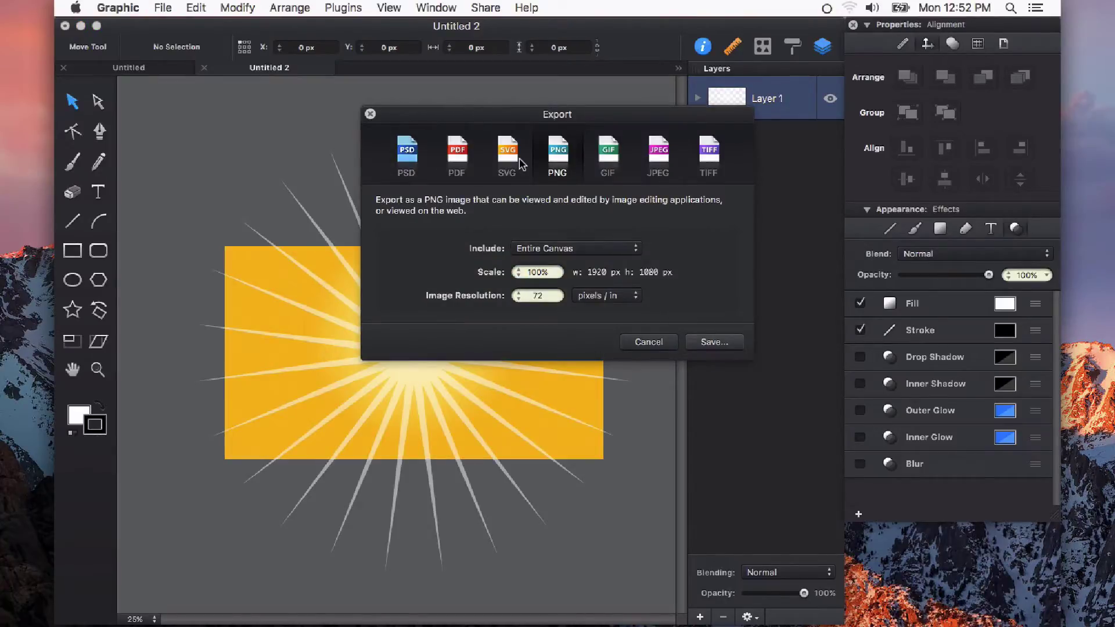
click(662, 155)
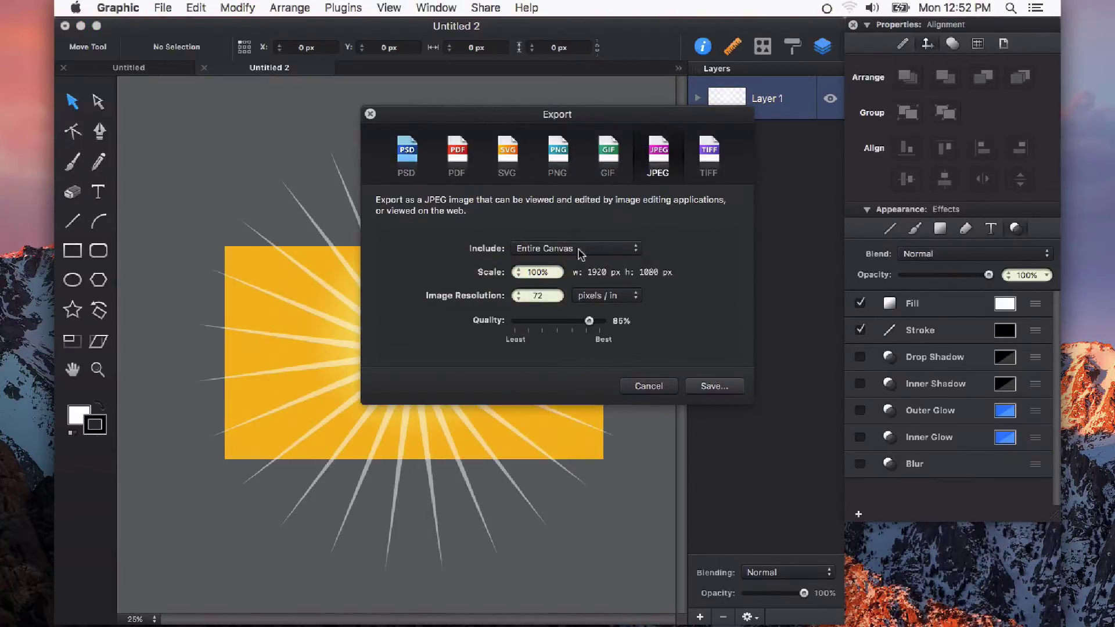
click(713, 386)
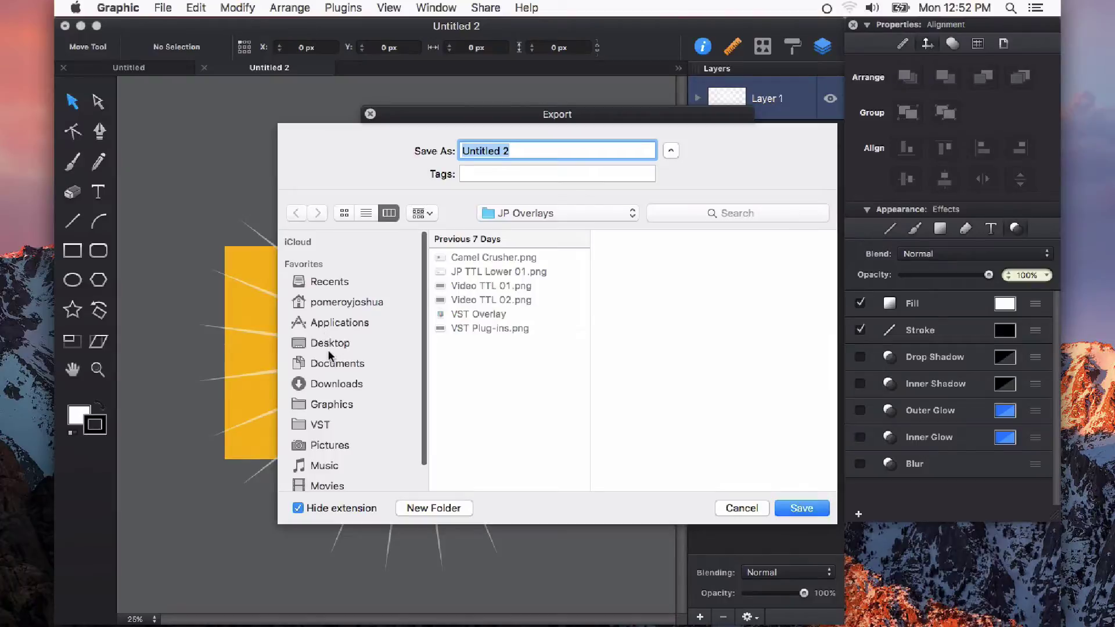
click(338, 342)
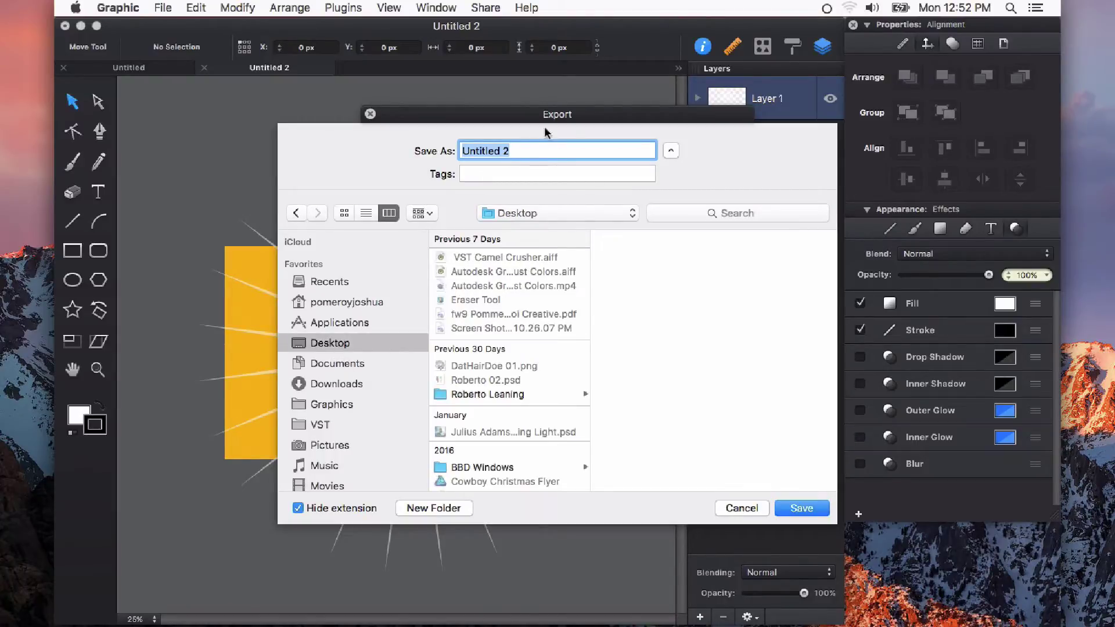
text(BG)
key(Return)
key(F11)
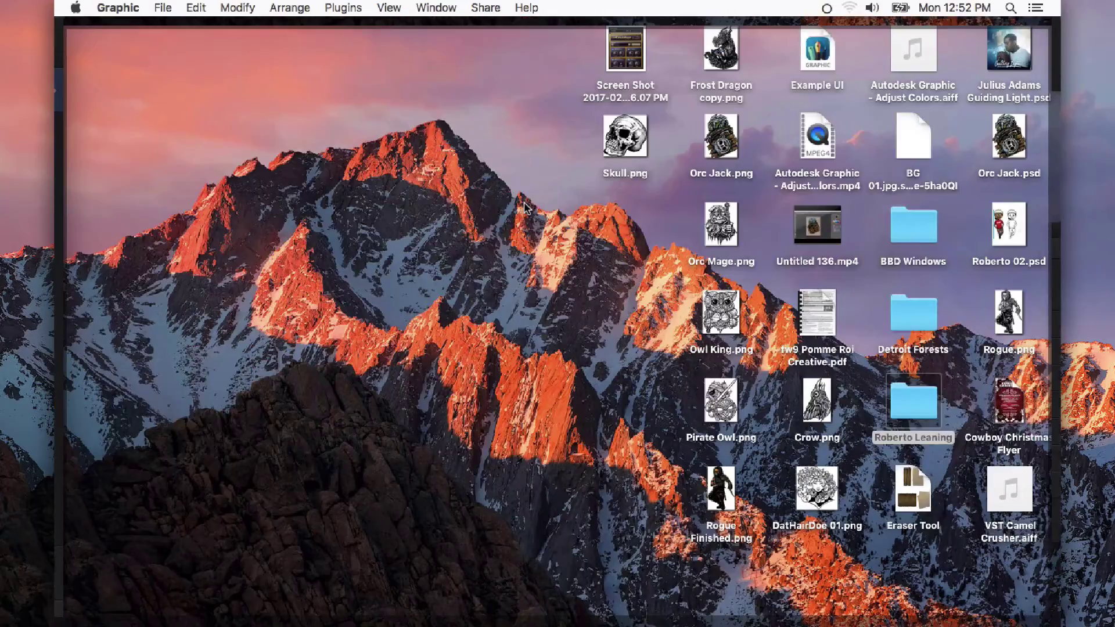
key(space)
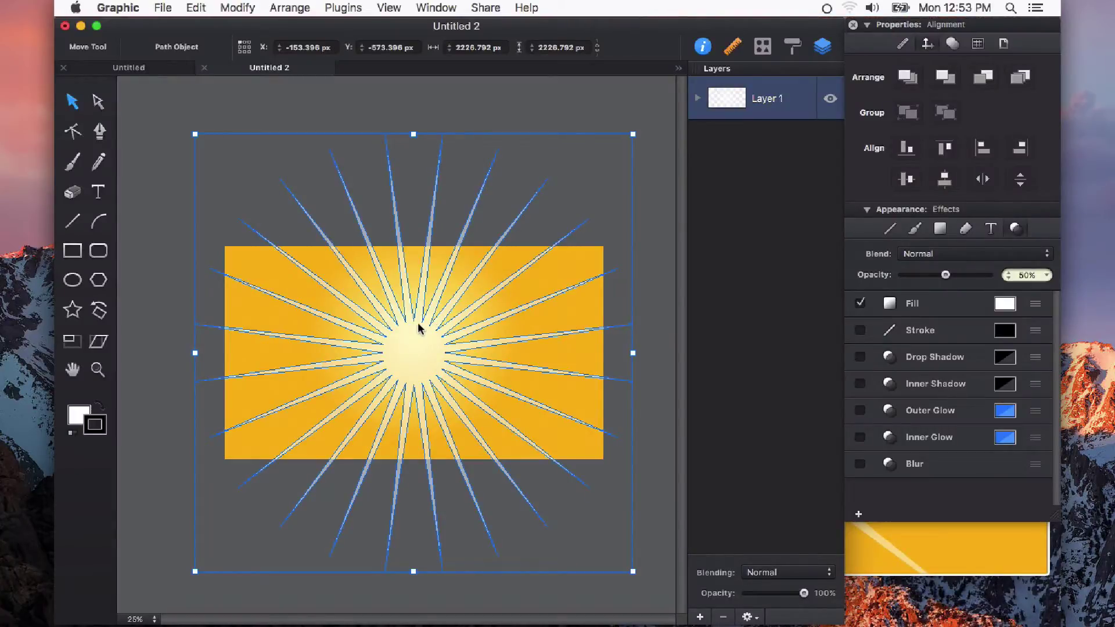
With the direct Selection tool, pull one starburst ray tip upward, then undo it.
key(a)
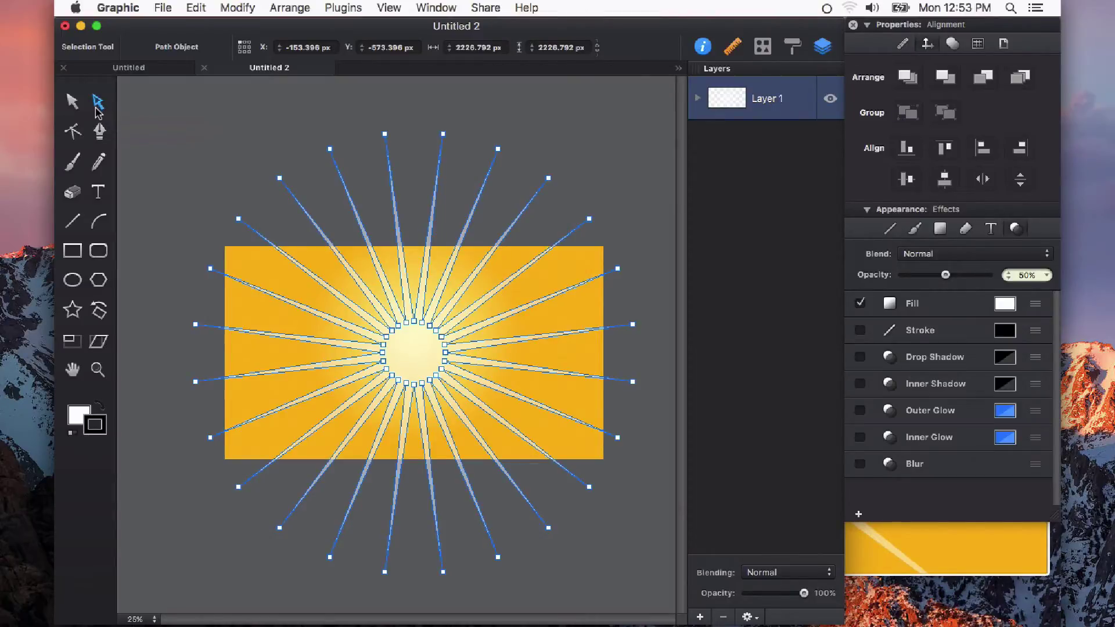
mouse_move(468, 316)
mouse_down()
mouse_move(620, 211)
mouse_move(575, 279)
mouse_up()
click(484, 301)
drag(590, 225, 588, 201)
key(super+z)
Pull the eight upper ray tips toward the centre, then undo the change.
drag(617, 125, 192, 249)
drag(382, 143, 388, 217)
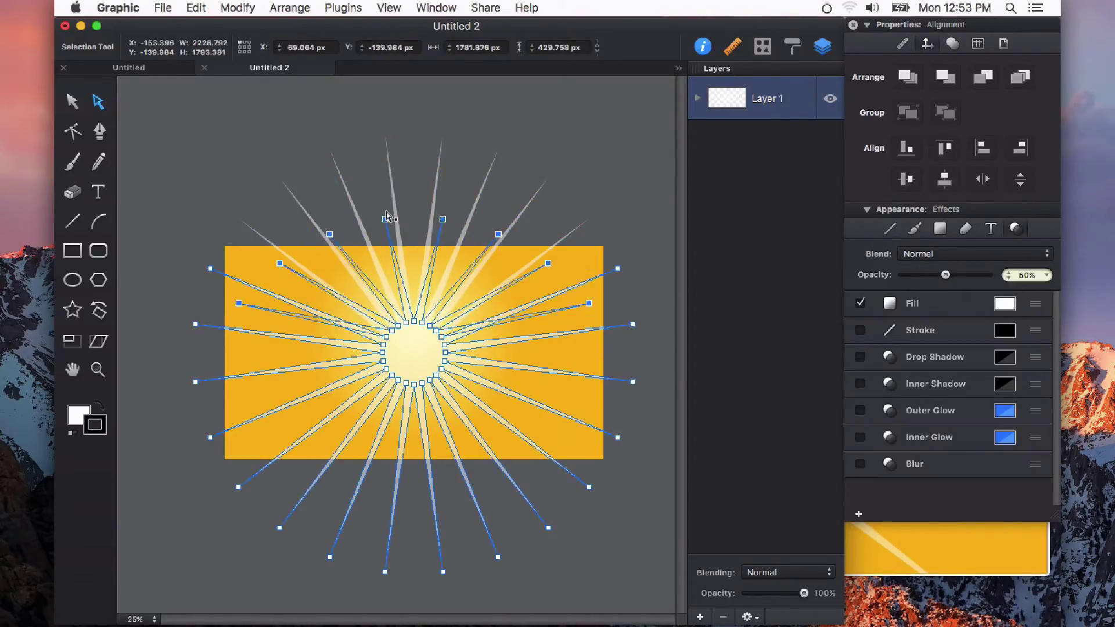
click(567, 150)
key(super+z)
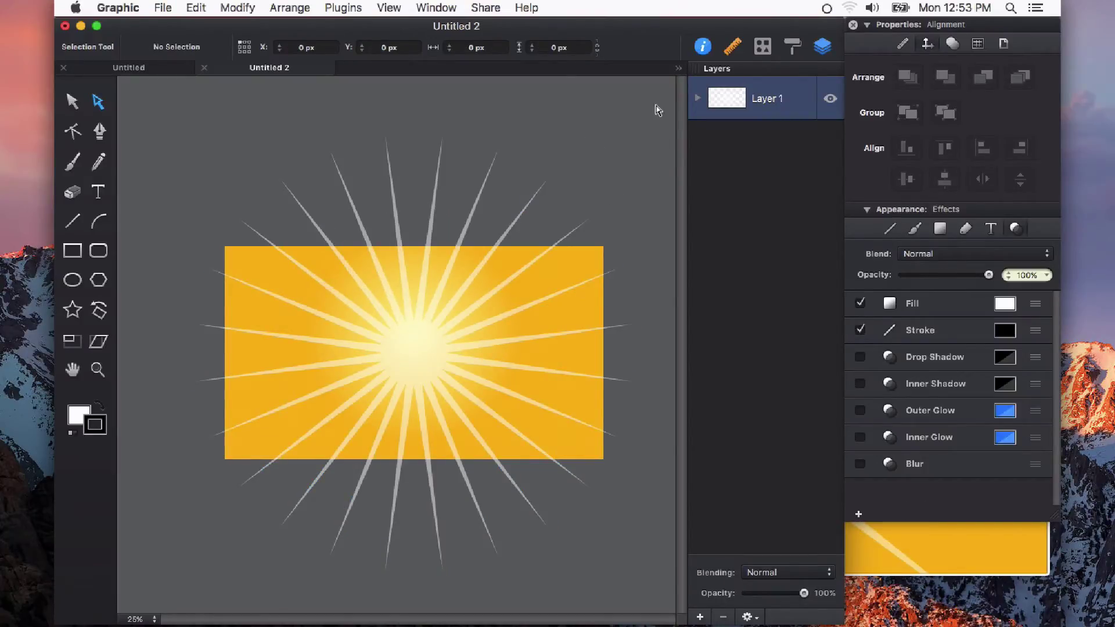
Select the ray tips on the right half and undo the last point edit.
drag(657, 105, 540, 585)
click(476, 583)
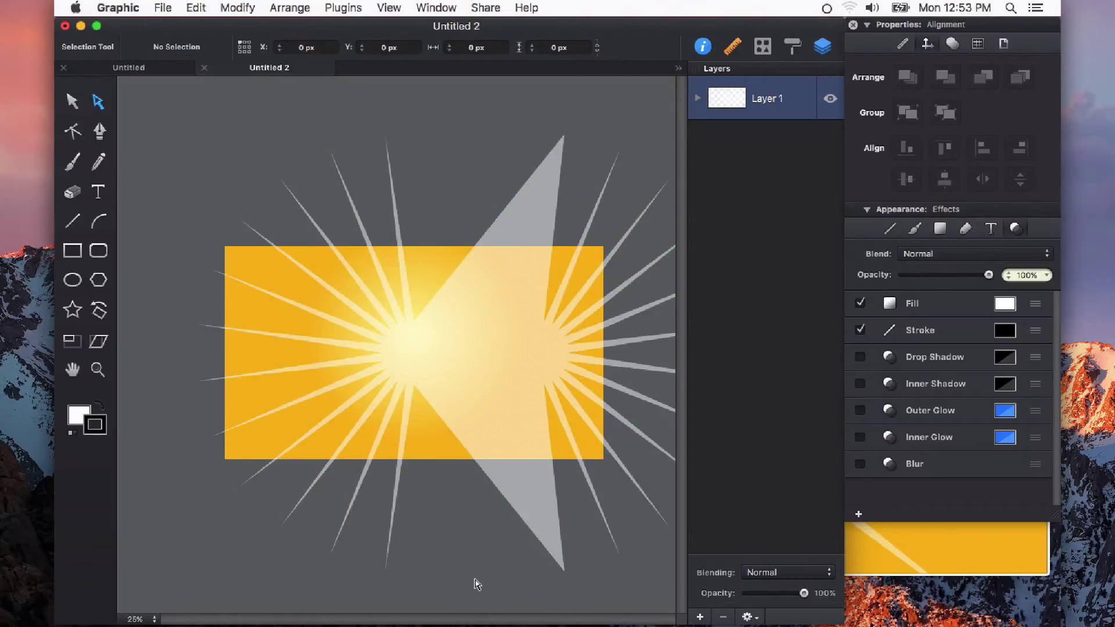
scroll(453, 577, right, 5)
key(super+z)
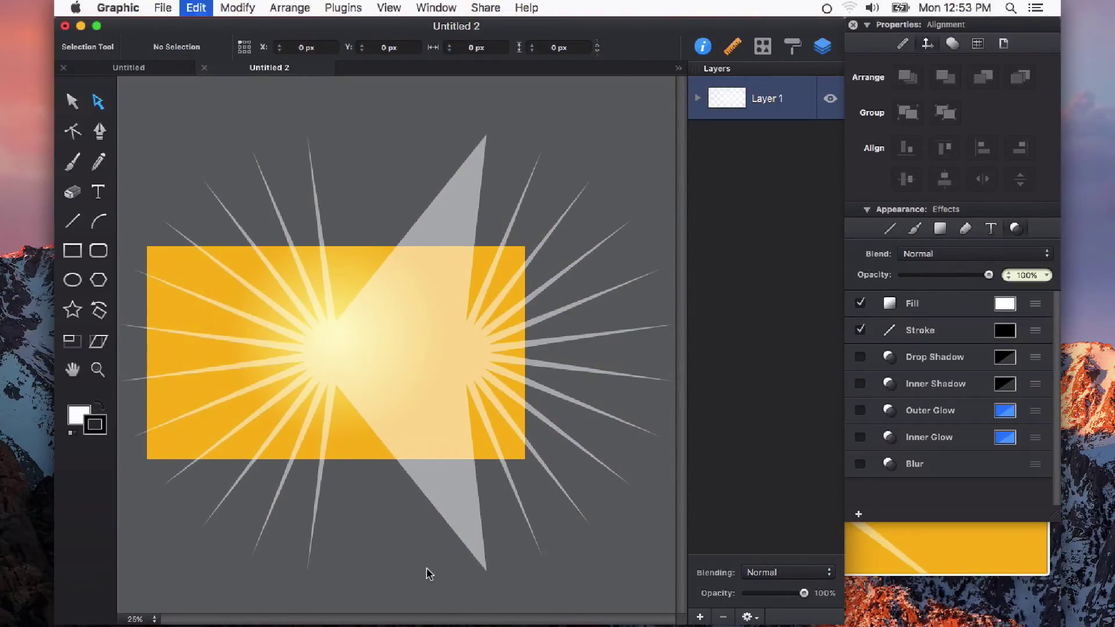